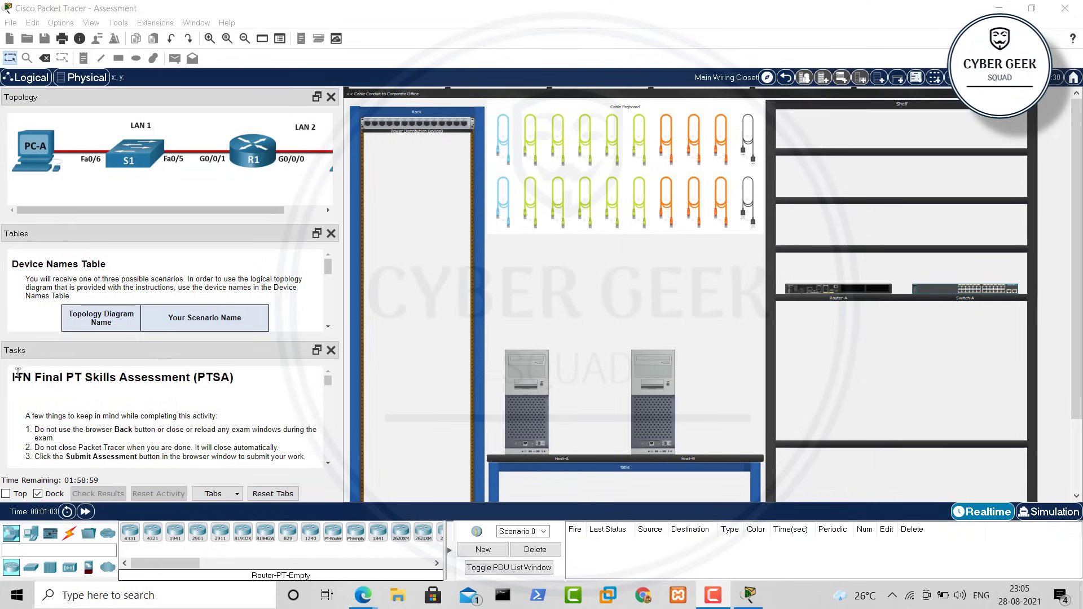
# Mount Router-A and Switch-A from the shelf in the equipment rack below the power distribution device
pyautogui.moveTo(13, 377); pyautogui.dragTo(236, 379)
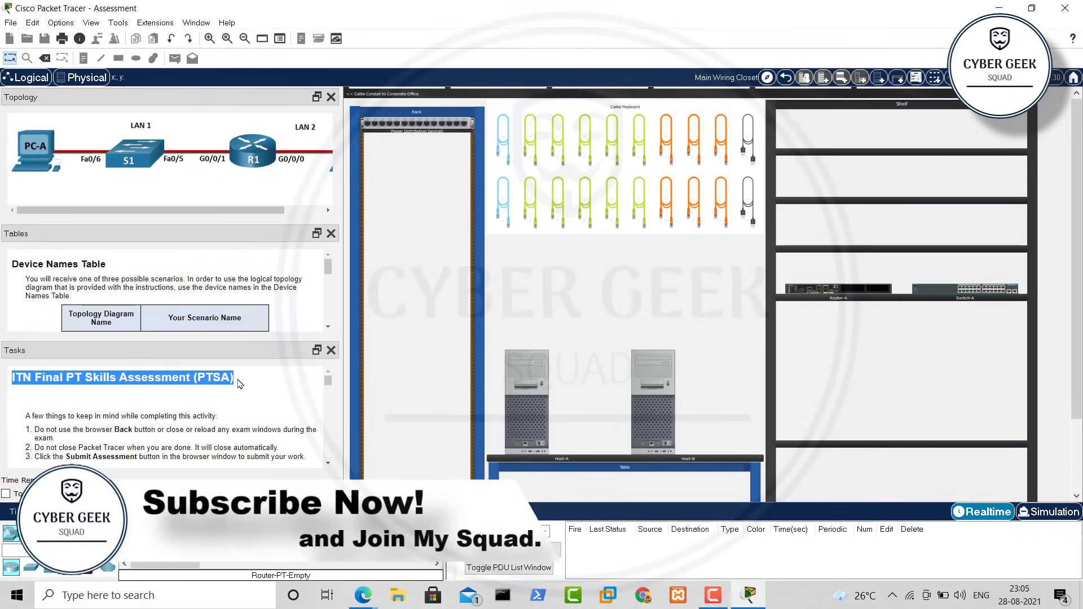
pyautogui.scroll(-10, 251, 417)
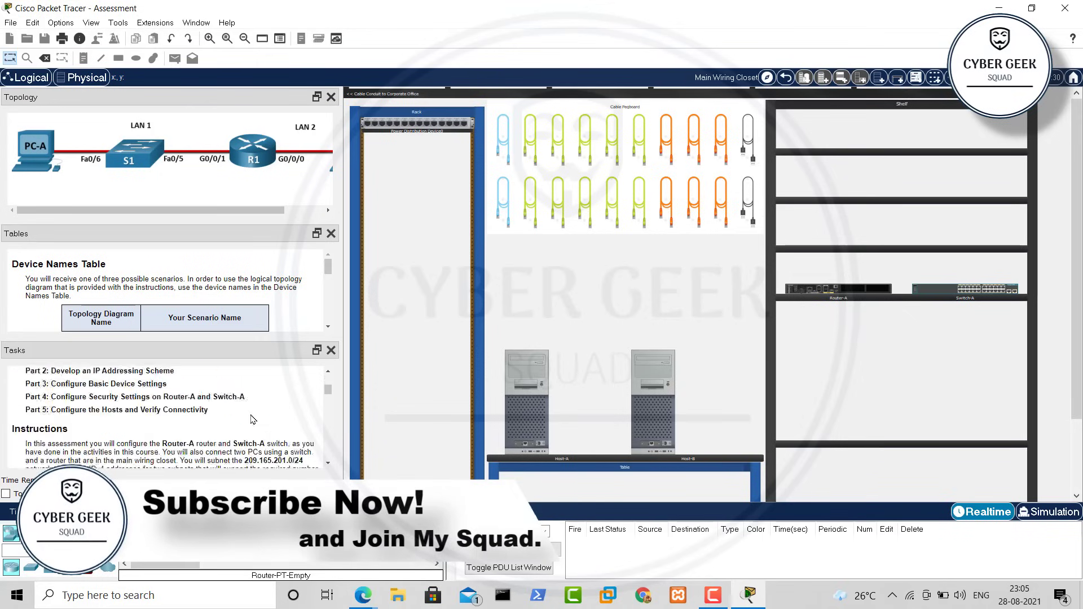
pyautogui.scroll(5, 253, 419)
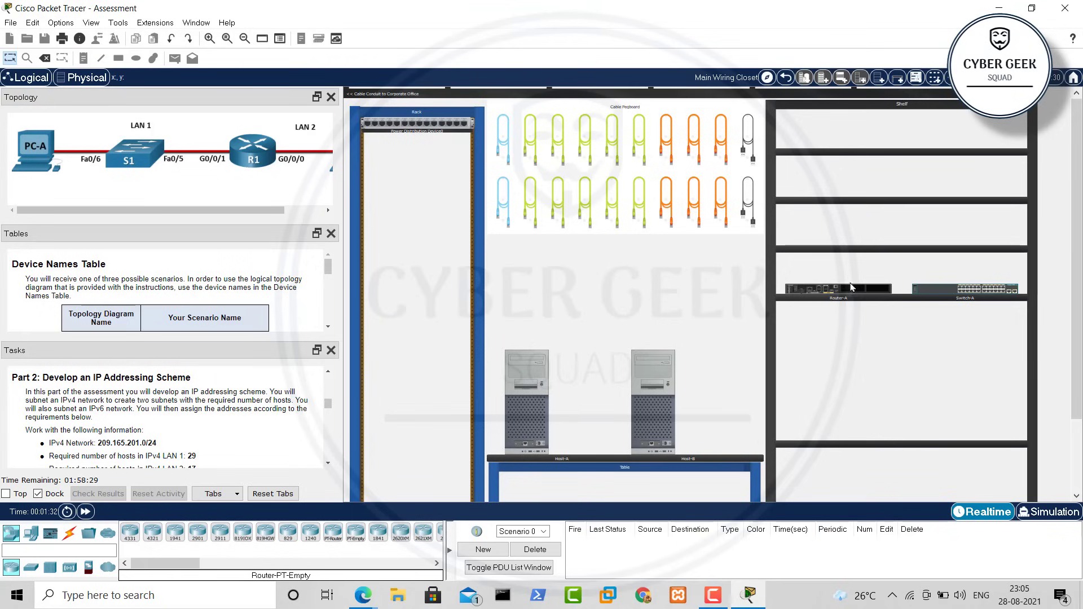
pyautogui.moveTo(859, 292); pyautogui.dragTo(439, 218)
pyautogui.moveTo(964, 290); pyautogui.dragTo(424, 192)
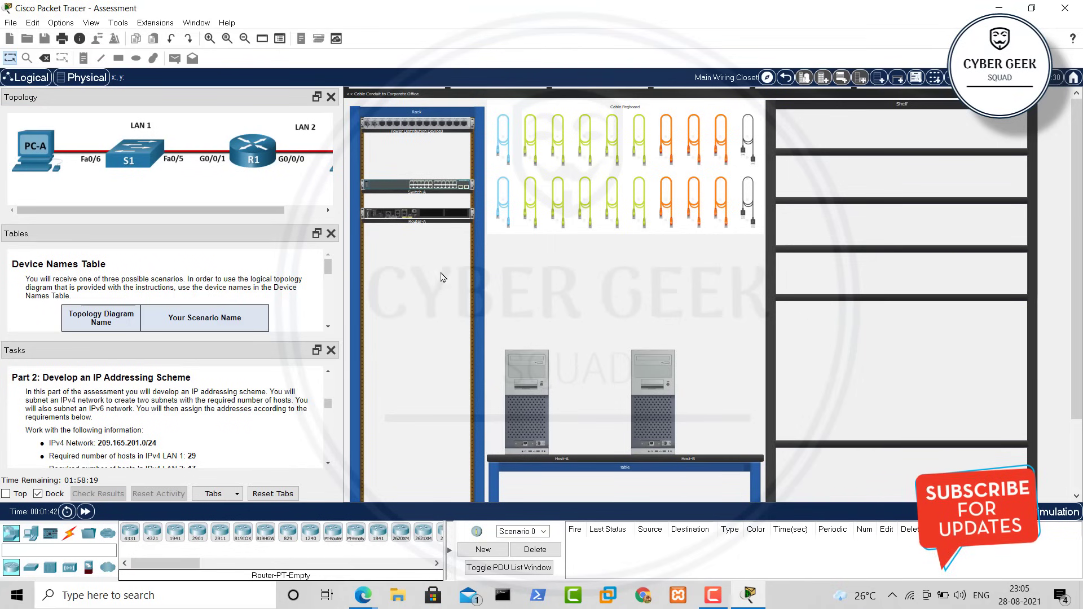
# Connect Host-A's FastEthernet0 port to Switch-A's FastEthernet0/6 port with a green cable, following the topology diagram
pyautogui.hscroll(3, 183, 217)
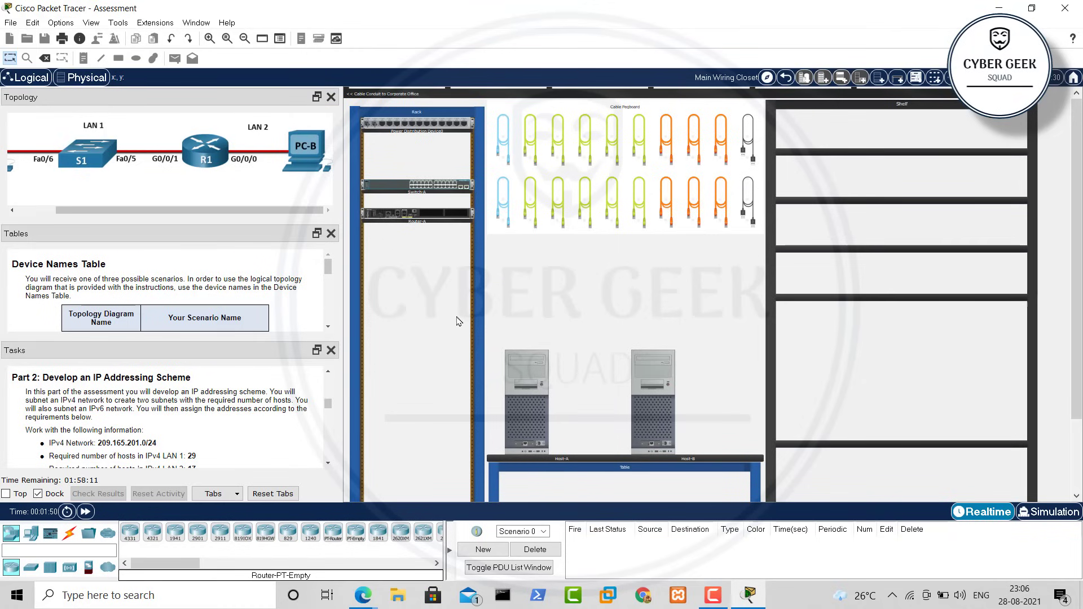
pyautogui.moveTo(208, 210); pyautogui.dragTo(103, 217)
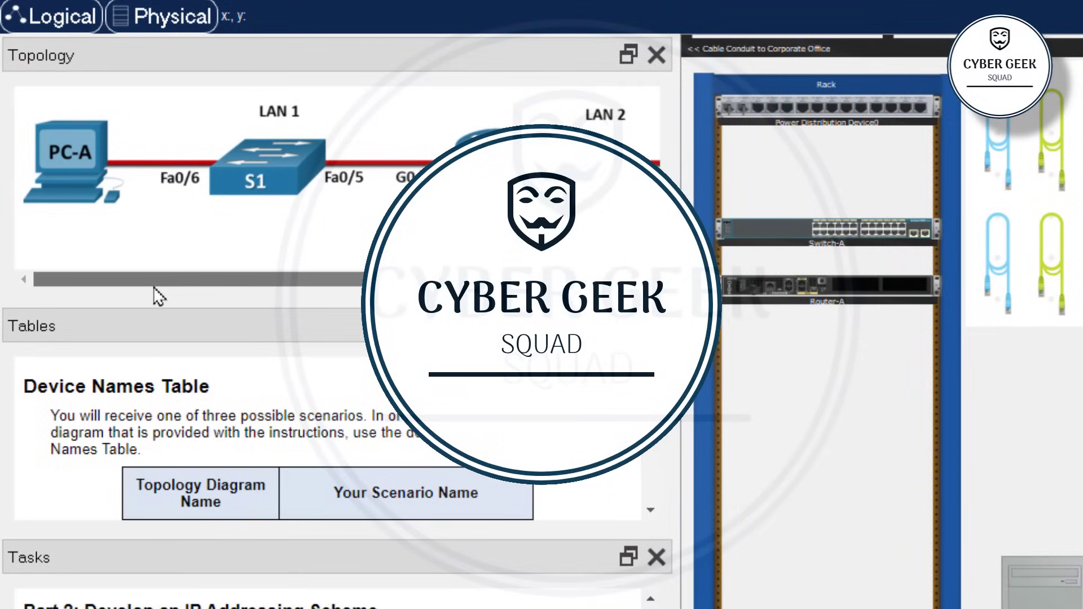
pyautogui.moveTo(164, 292); pyautogui.dragTo(269, 292)
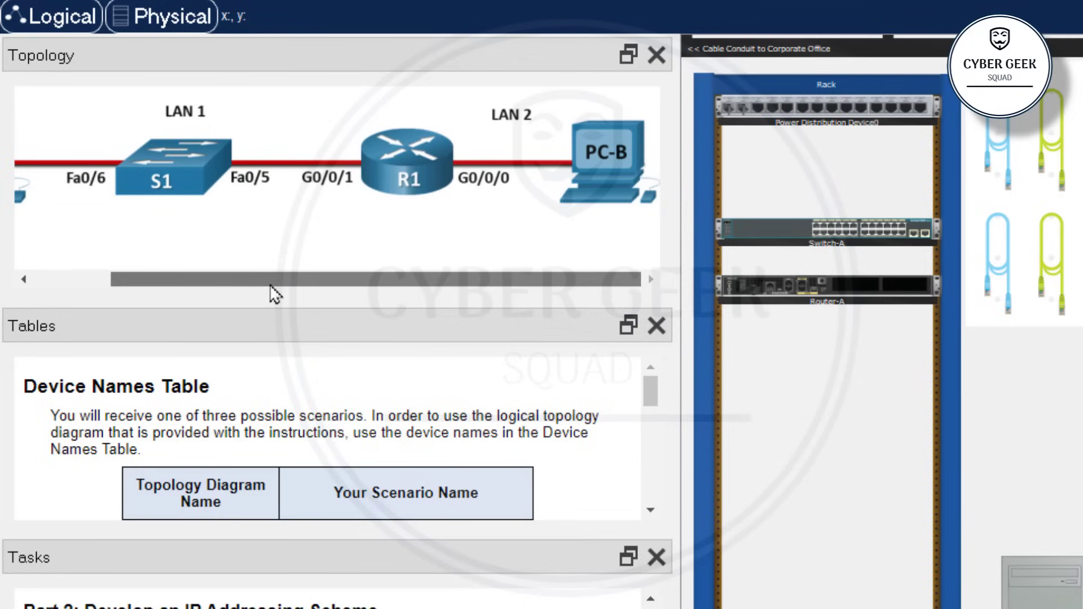
pyautogui.moveTo(223, 286); pyautogui.dragTo(166, 292)
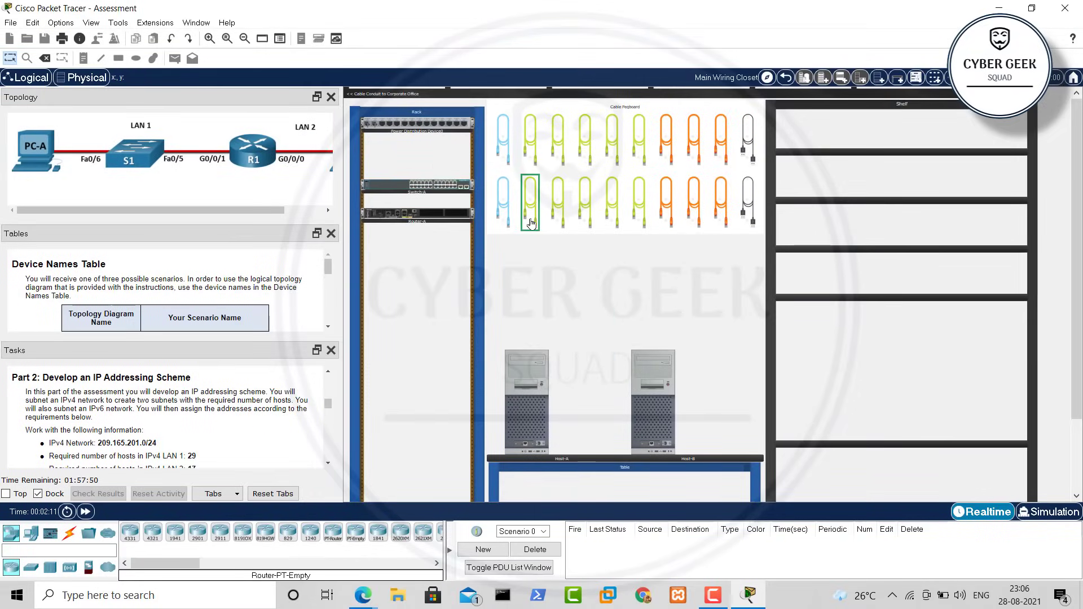
pyautogui.click(530, 223)
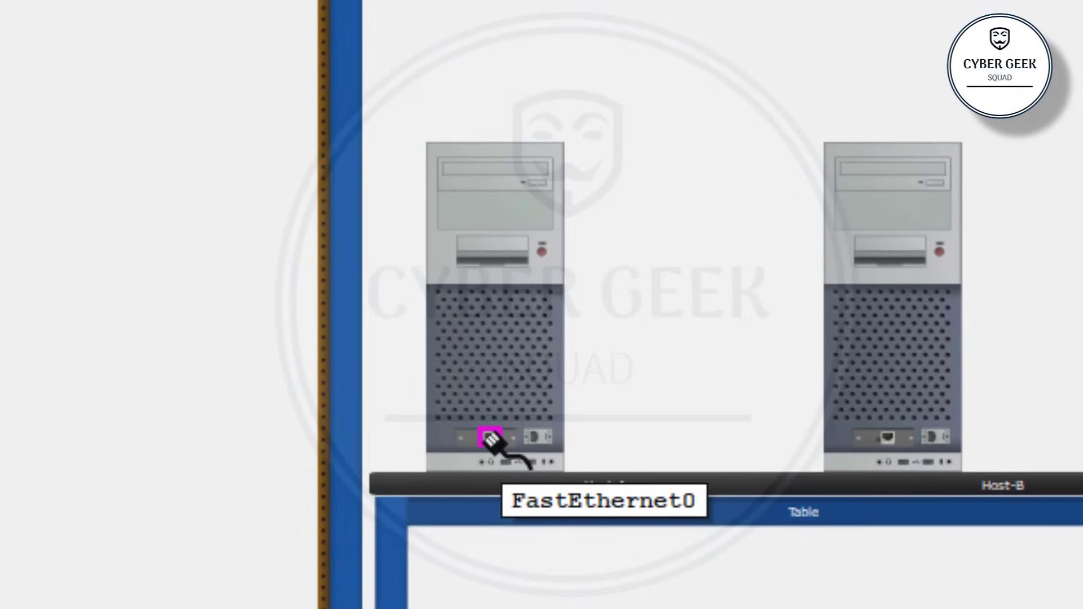
pyautogui.click(491, 439)
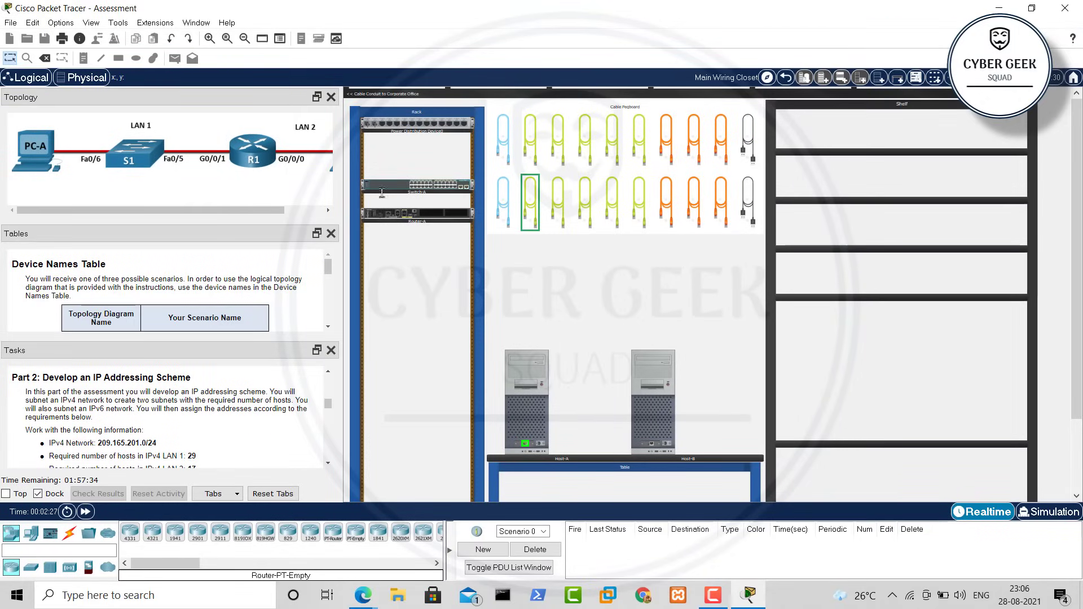
pyautogui.scroll(2, 434, 201)
pyautogui.scroll(2, 434, 202)
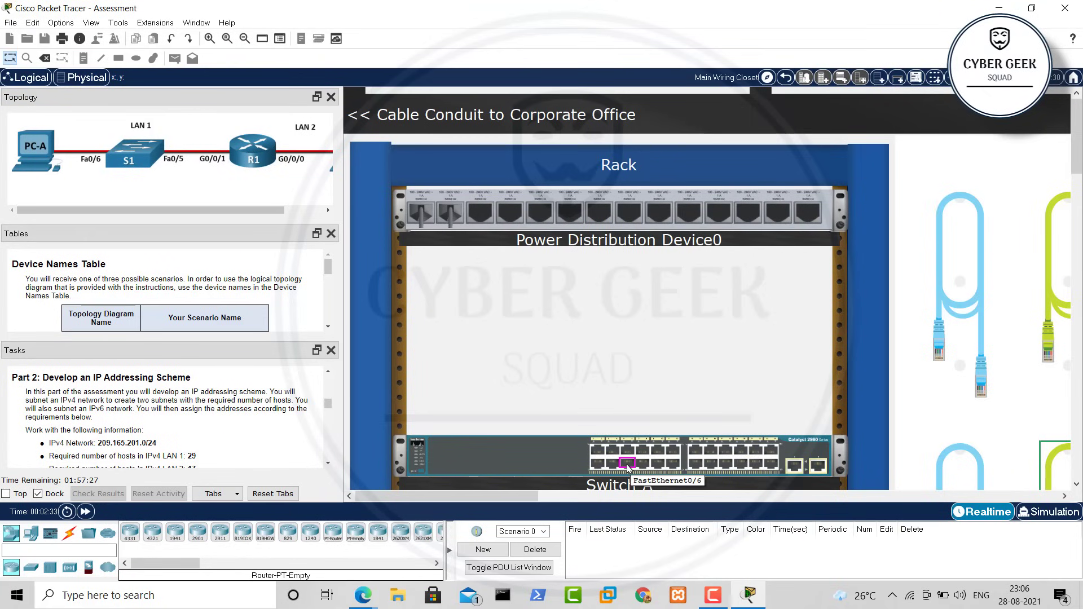
pyautogui.scroll(-5, 629, 468)
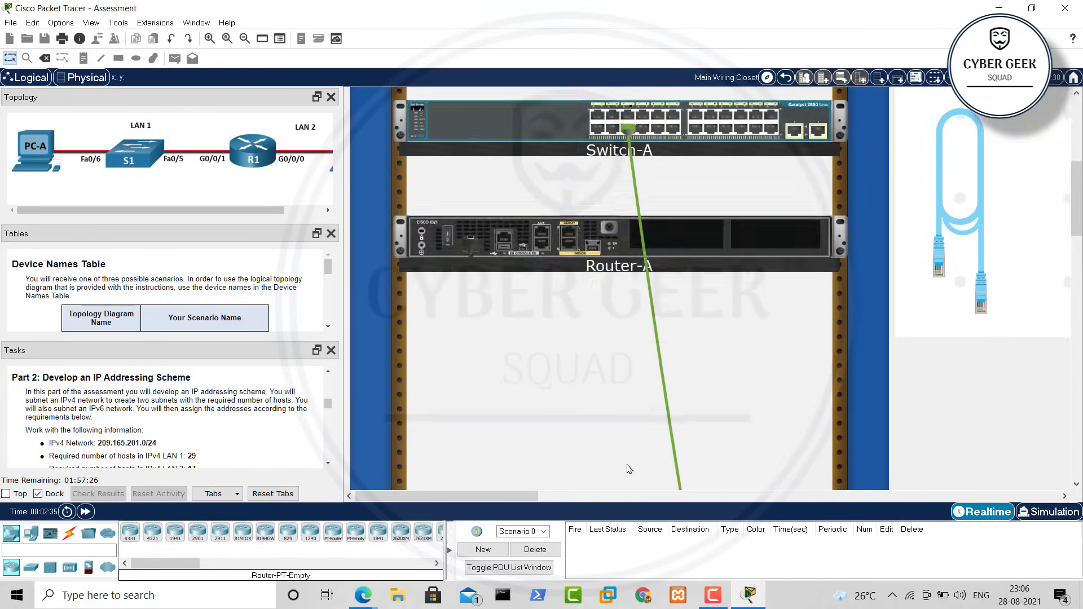
pyautogui.scroll(-5, 630, 469)
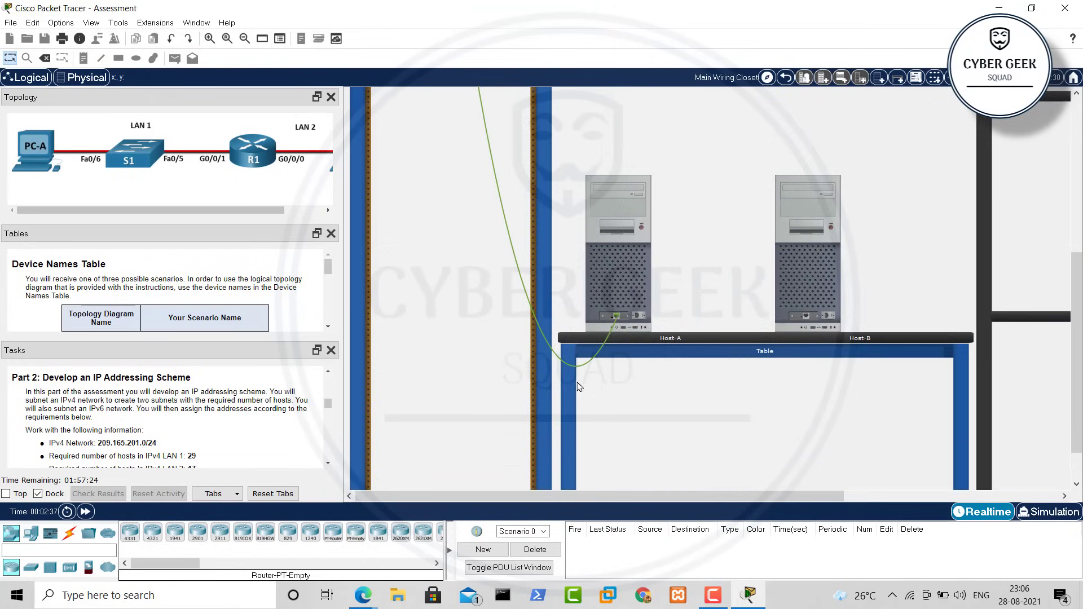
pyautogui.scroll(-1, 580, 387)
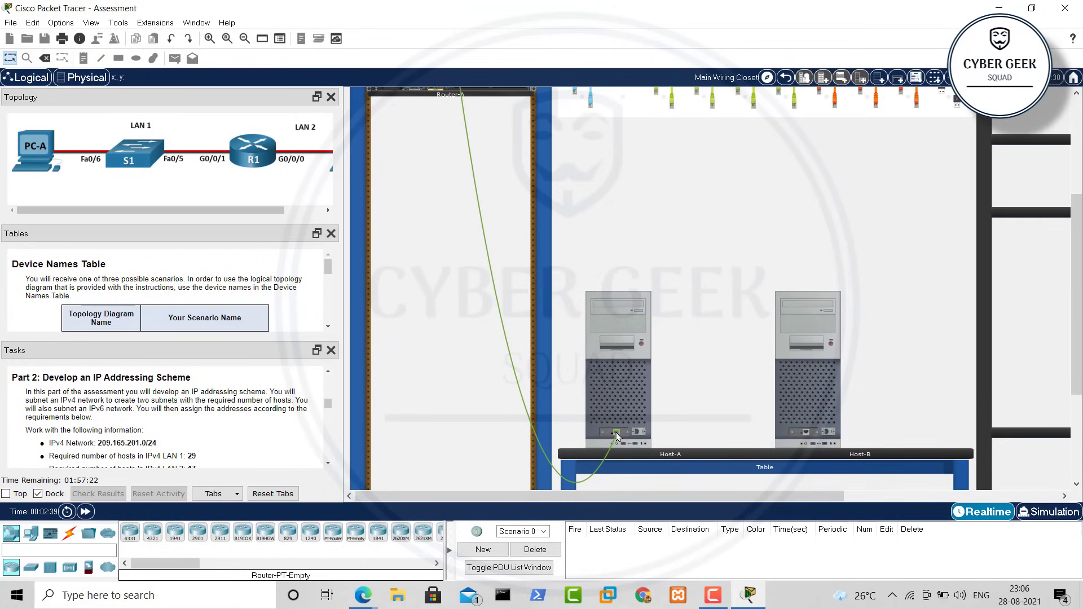
# Connect Switch-A's FastEthernet0/5 port to Router-A's GigabitEthernet0/0/1 port with another green cable
pyautogui.scroll(5, 618, 436)
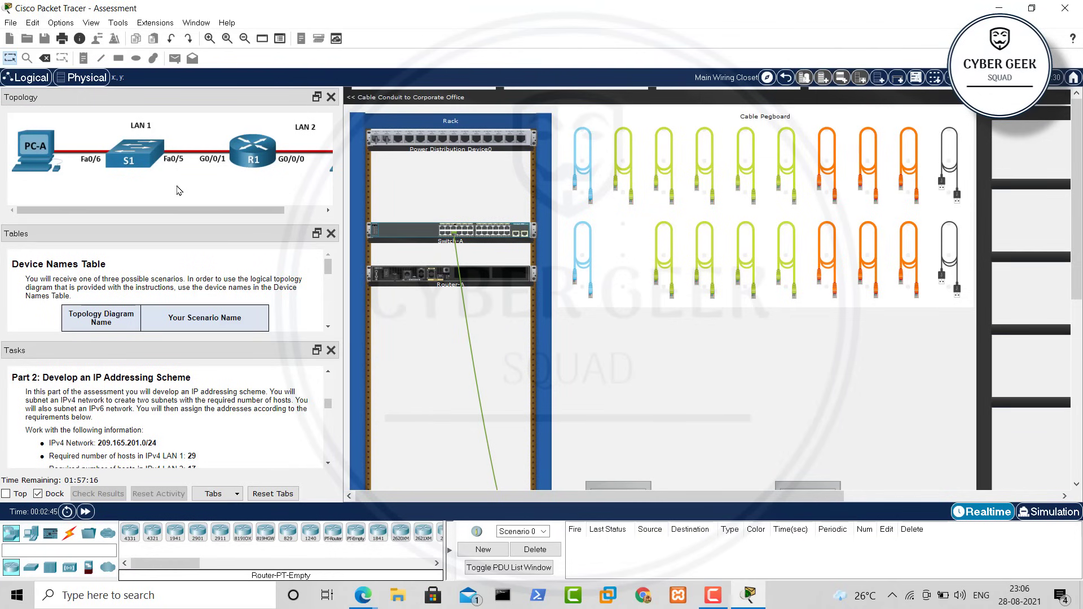
pyautogui.moveTo(176, 209); pyautogui.dragTo(209, 210)
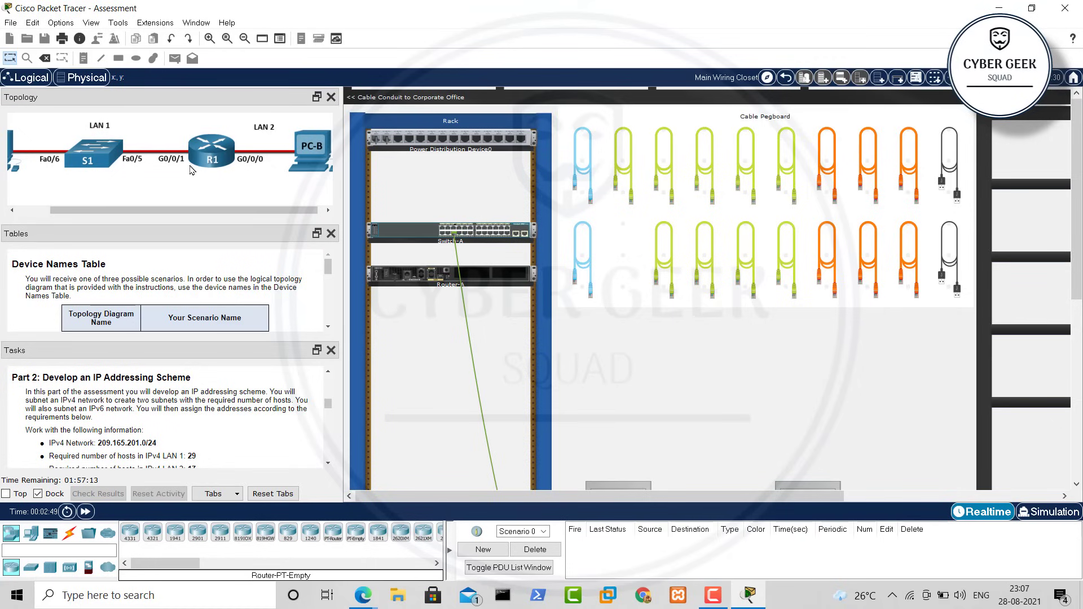
pyautogui.click(663, 277)
pyautogui.click(450, 251)
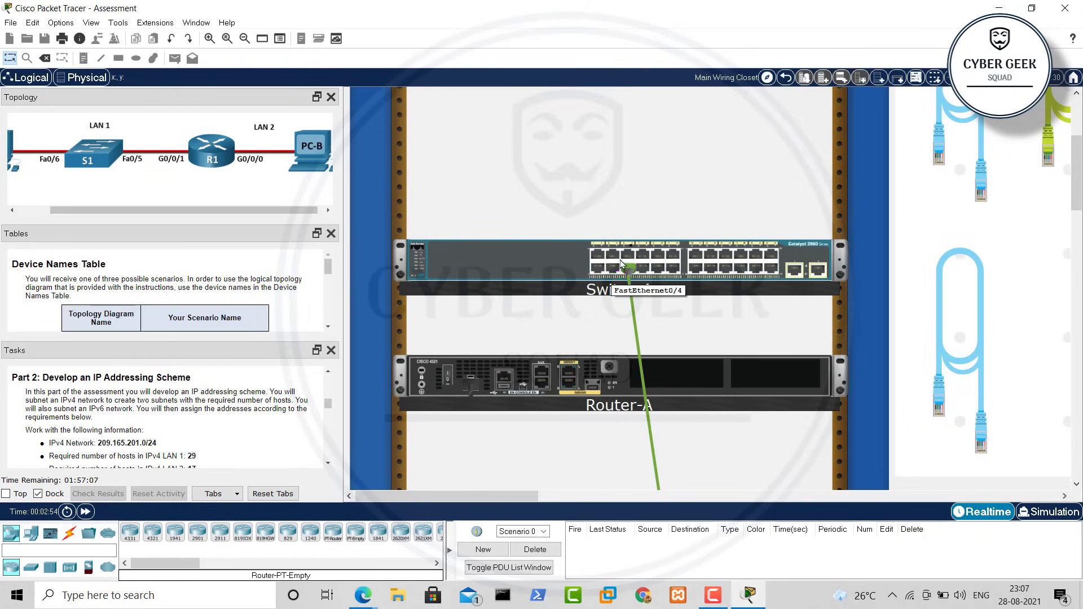
pyautogui.click(630, 257)
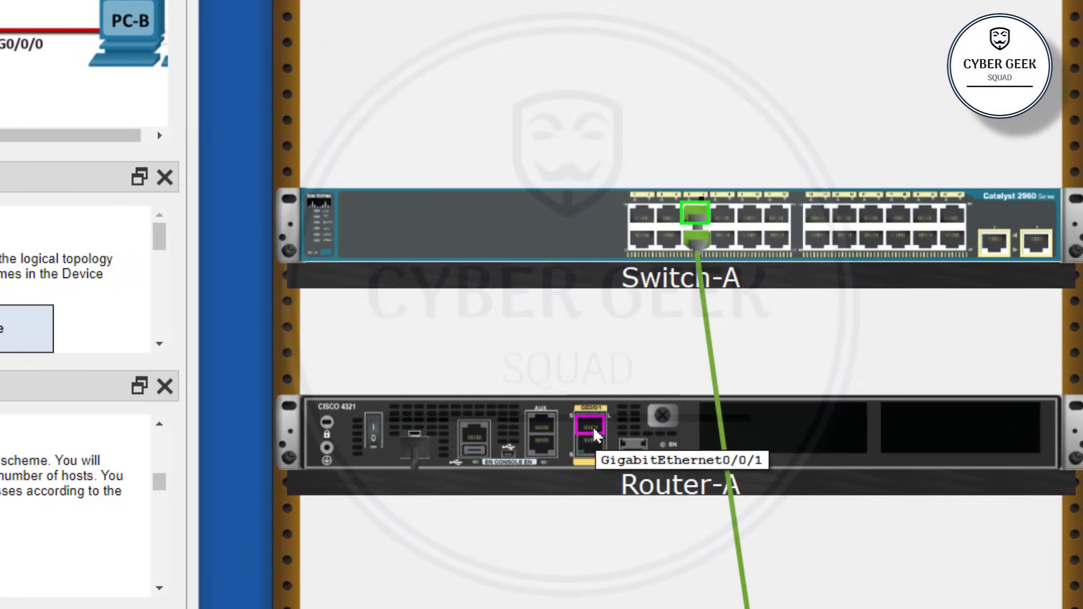
pyautogui.click(595, 435)
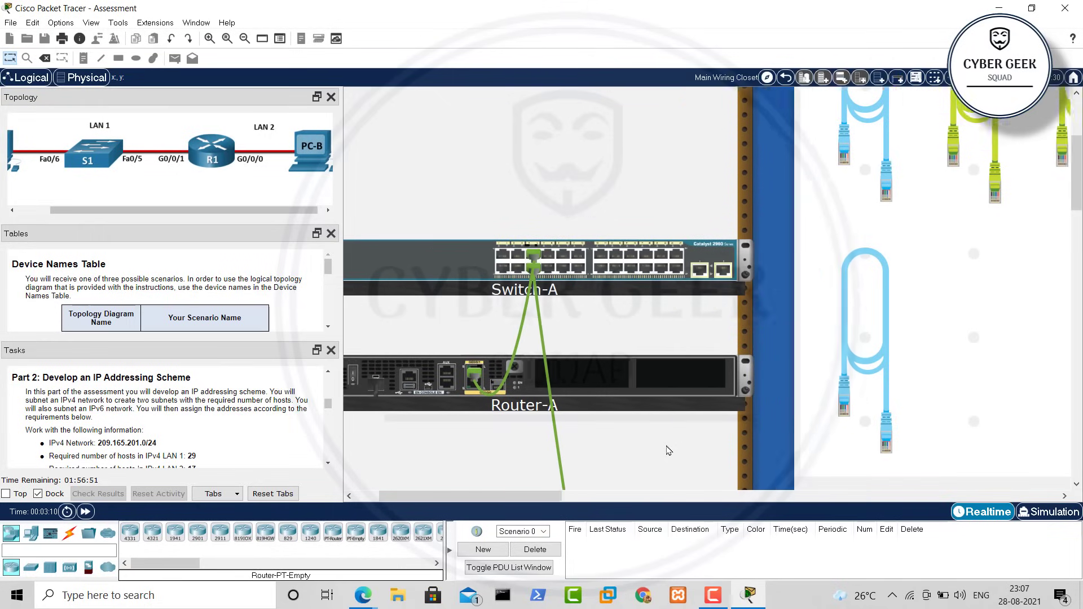
# Connect Router-A's GigabitEthernet0/0/0 port to Host-B's FastEthernet0 port with a green cable, following the topology diagram
pyautogui.scroll(-2, 668, 450)
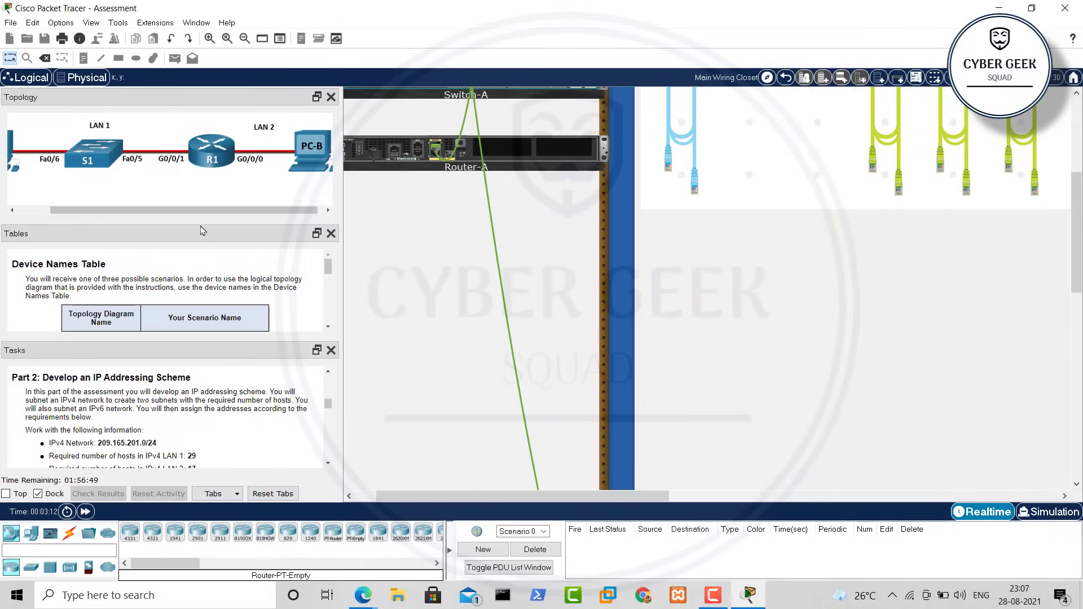
pyautogui.moveTo(193, 215); pyautogui.dragTo(151, 211)
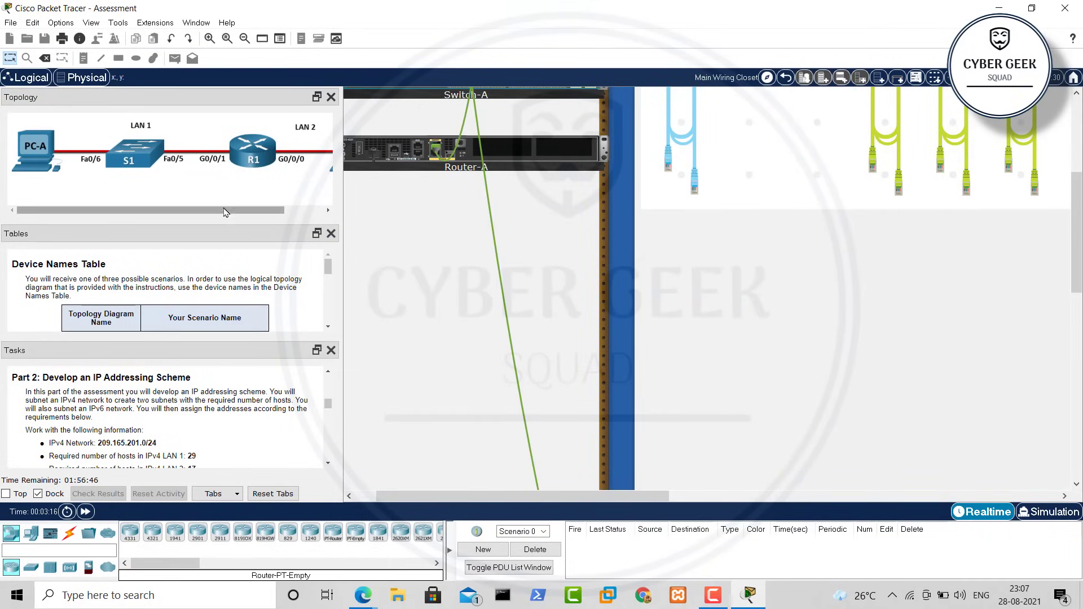
pyautogui.moveTo(225, 210); pyautogui.dragTo(265, 212)
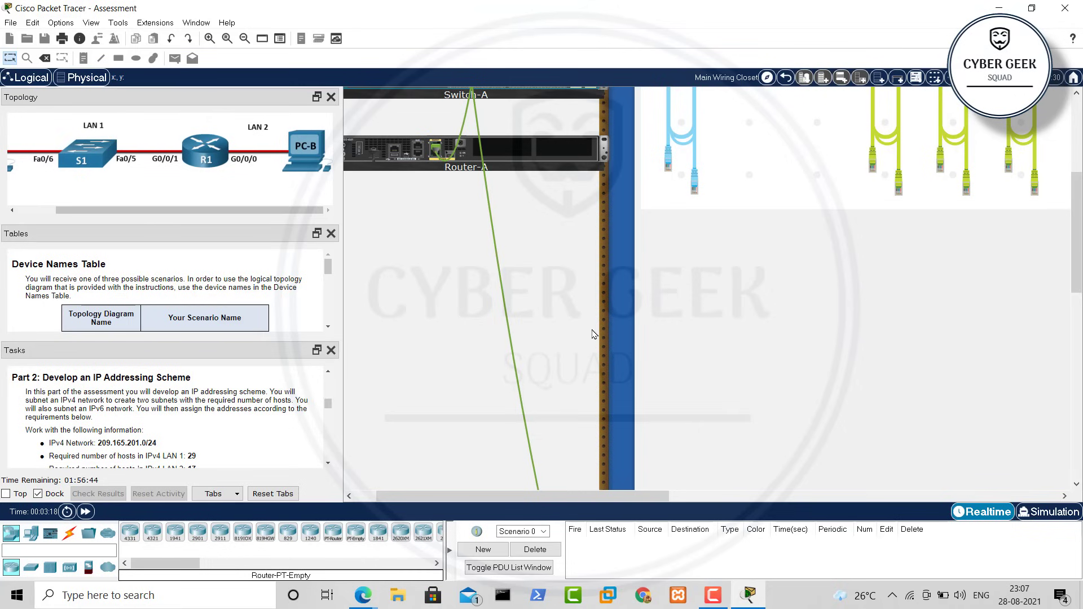
pyautogui.scroll(3, 594, 334)
pyautogui.click(890, 225)
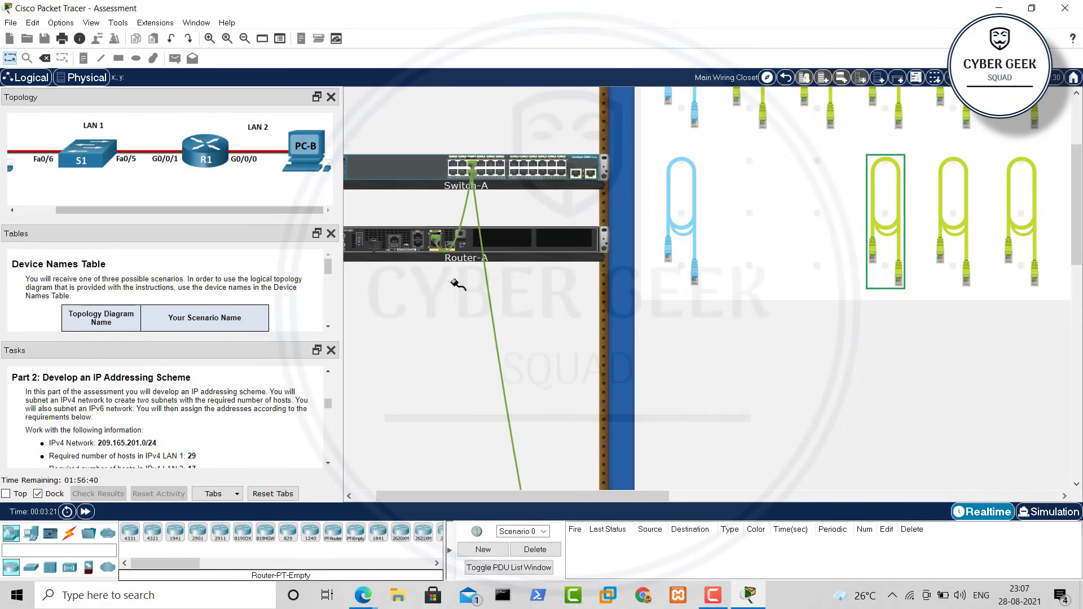
pyautogui.click(435, 247)
pyautogui.scroll(2, 598, 423)
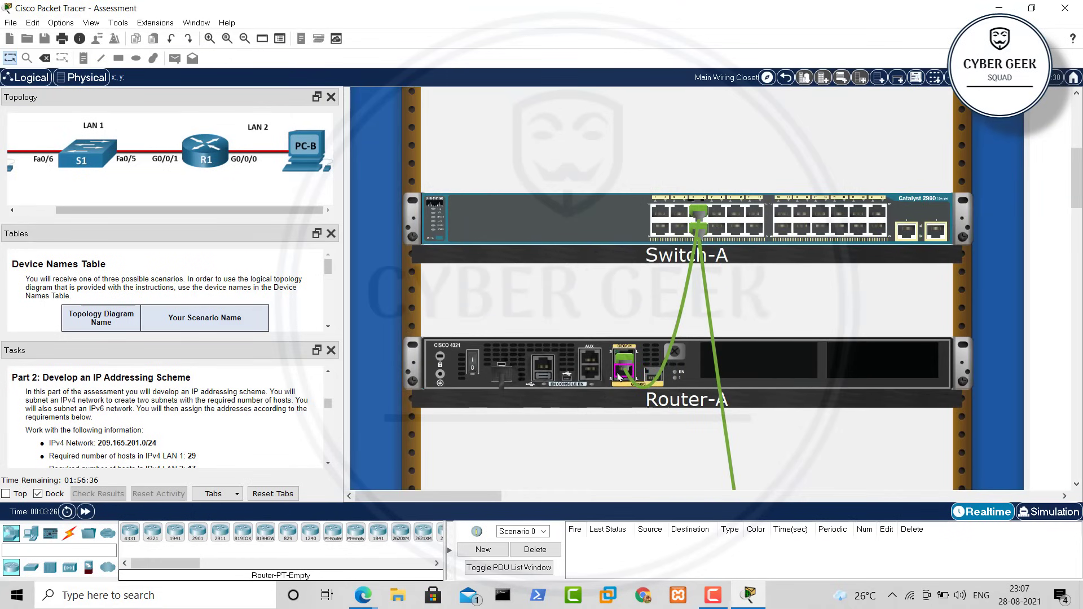
pyautogui.click(619, 375)
pyautogui.scroll(-3, 665, 450)
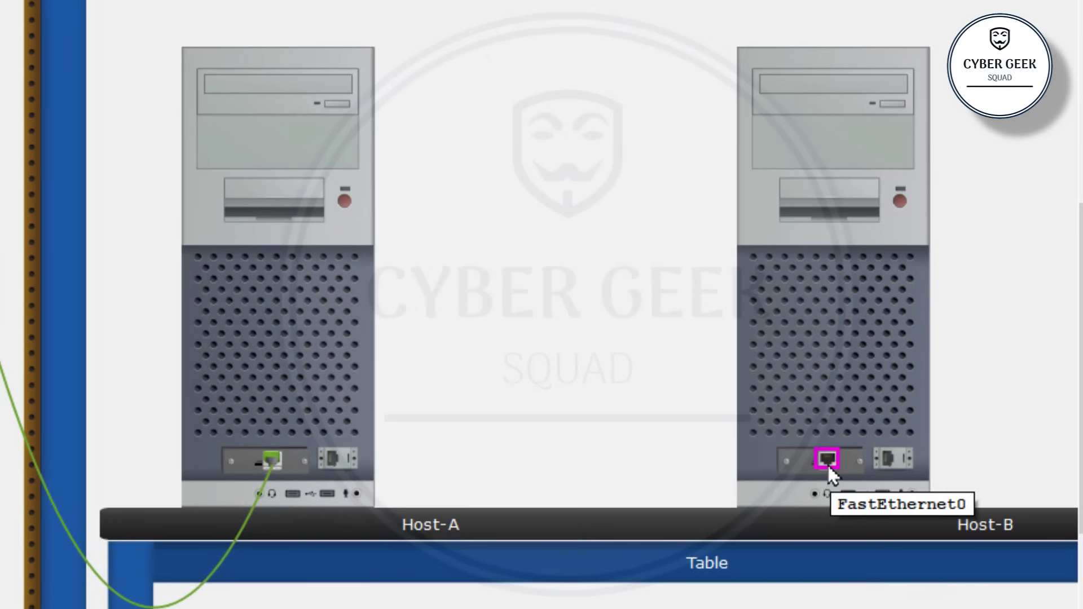
pyautogui.click(828, 464)
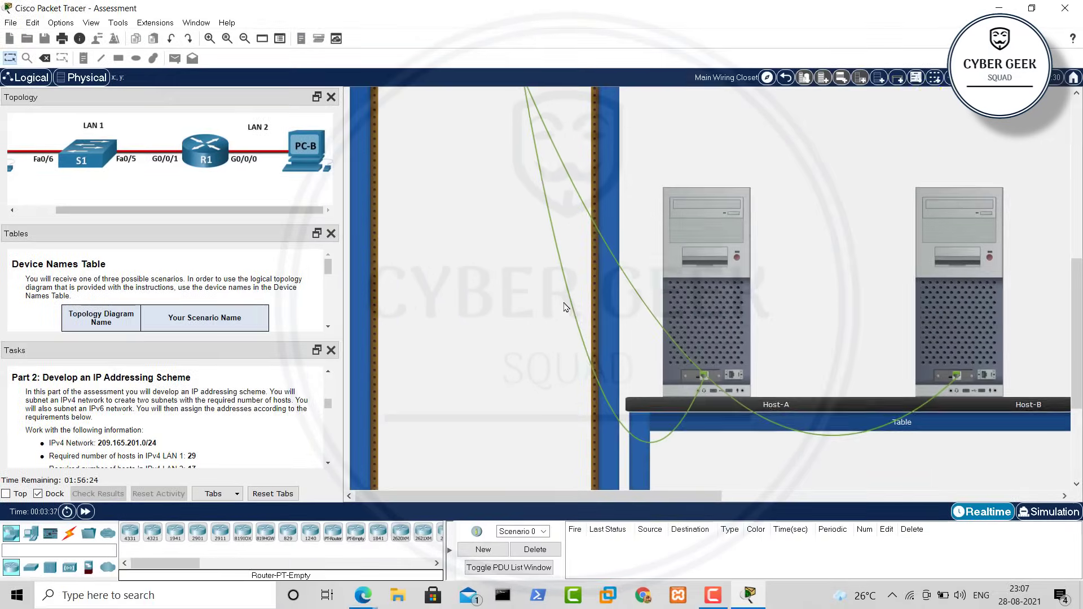
# Check the cabling between the rack devices and both hosts, and reread the cabling tasks in the assessment instructions
pyautogui.scroll(3, 566, 307)
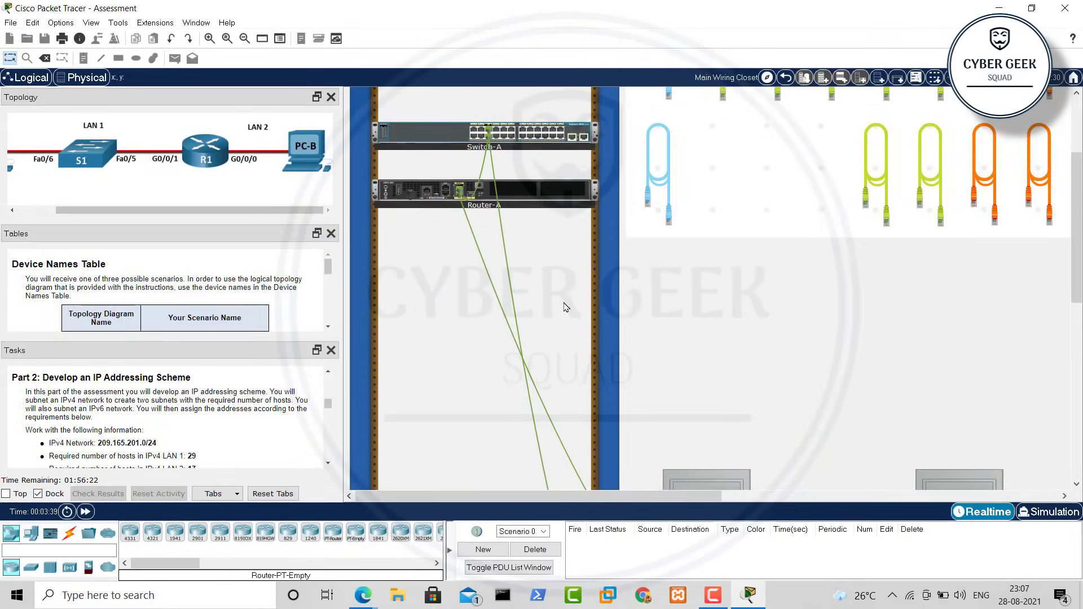
pyautogui.scroll(-4, 567, 307)
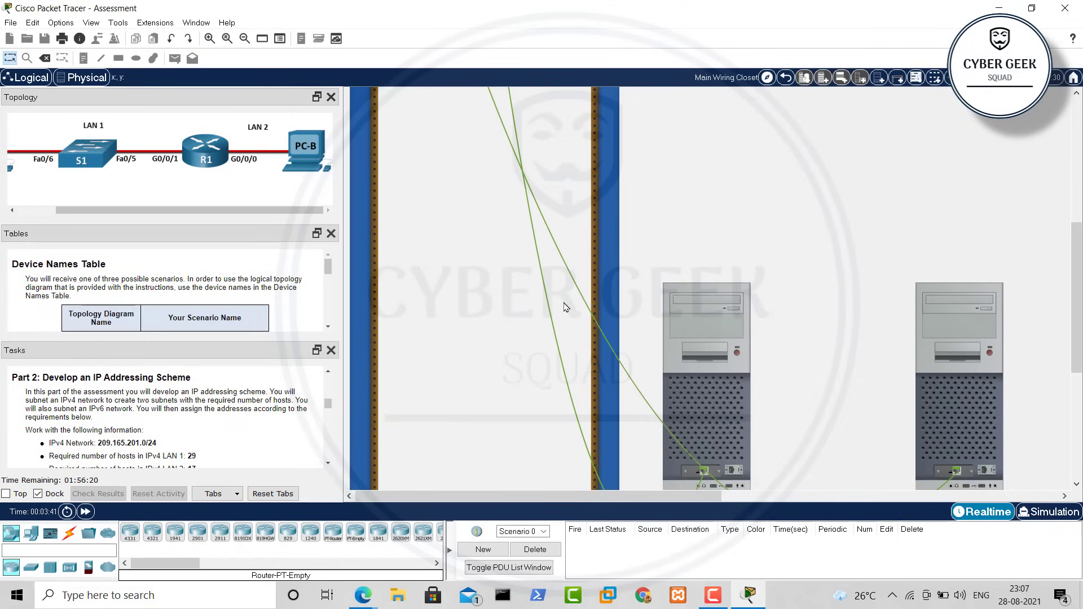
pyautogui.scroll(3, 456, 317)
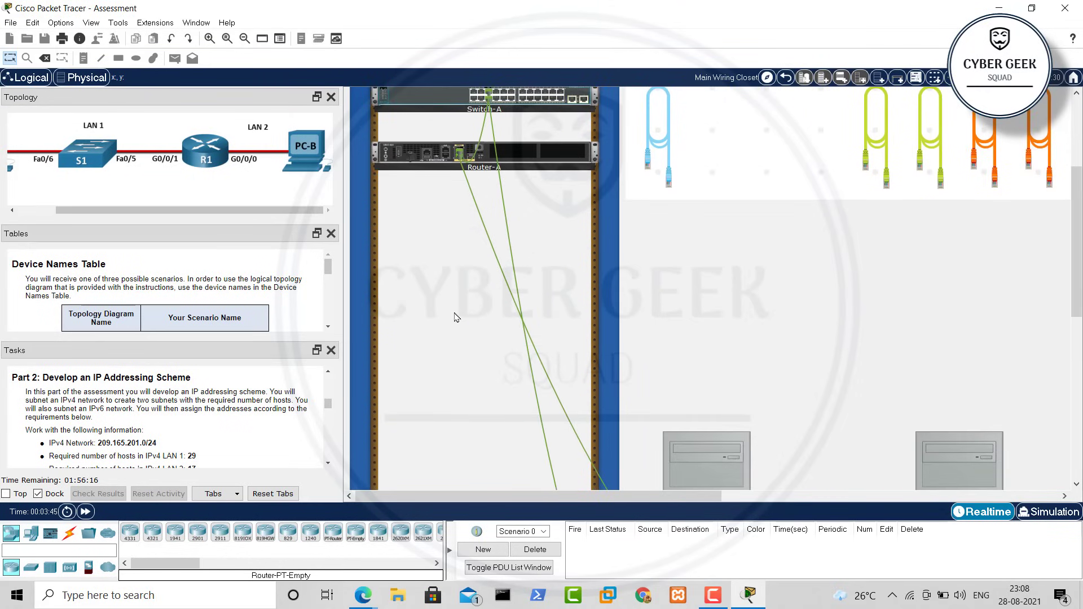
pyautogui.scroll(-1, 456, 317)
pyautogui.scroll(-2, 228, 396)
pyautogui.scroll(5, 227, 396)
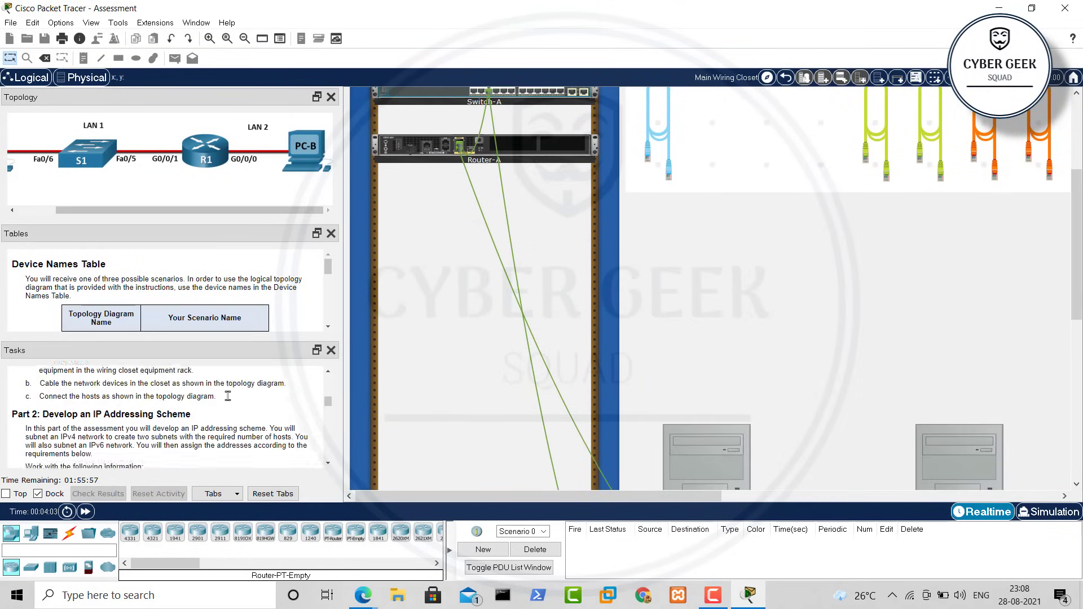
pyautogui.scroll(1, 228, 396)
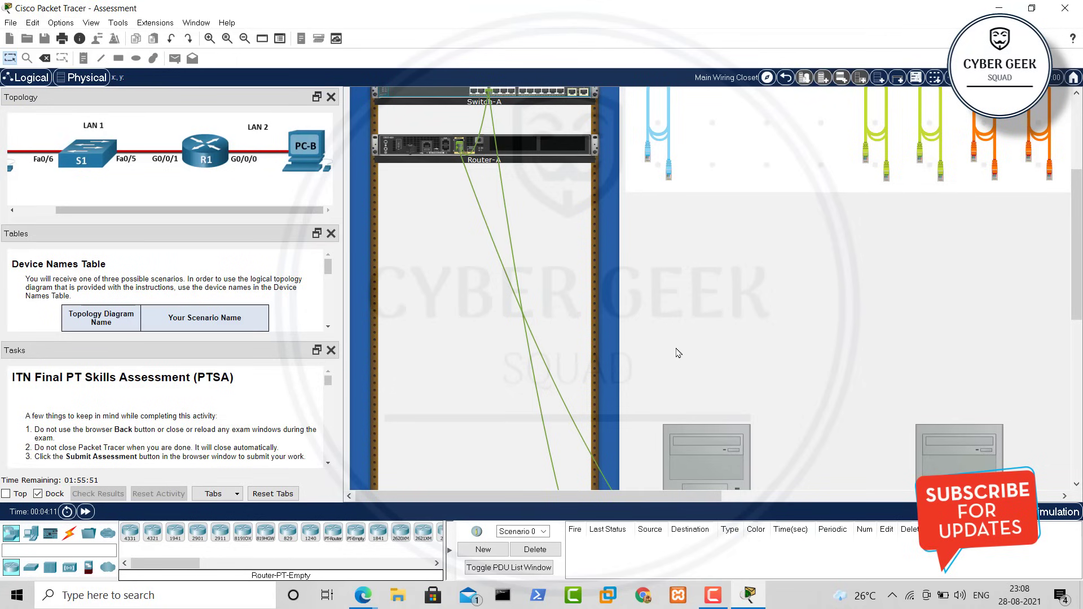
# Try to open Router-A's device window from the rack and dismiss the error dialog
pyautogui.scroll(-1, 677, 350)
pyautogui.scroll(2, 606, 246)
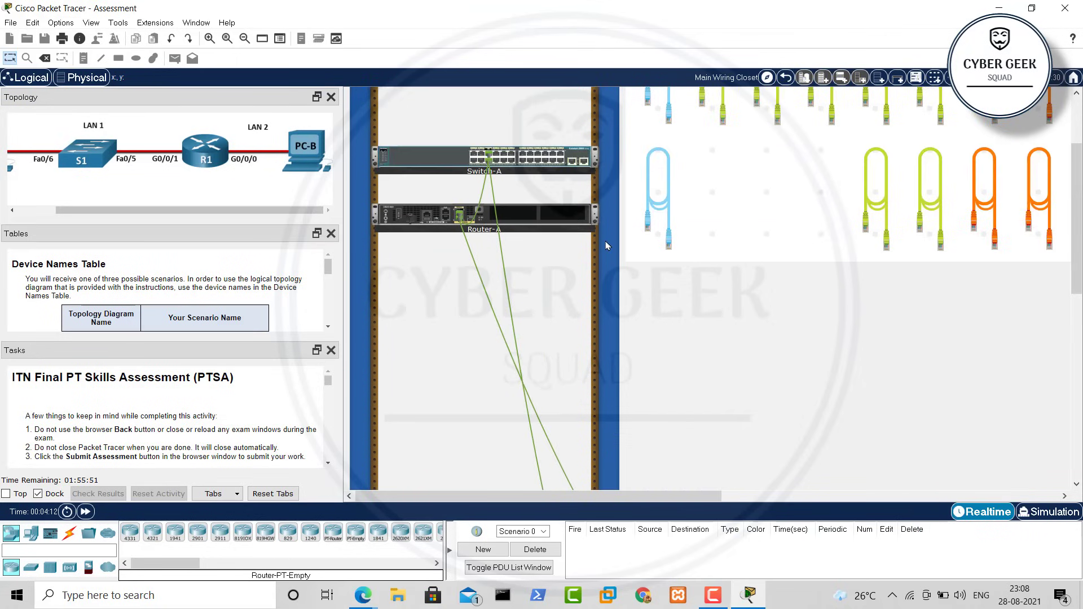
pyautogui.click(548, 229)
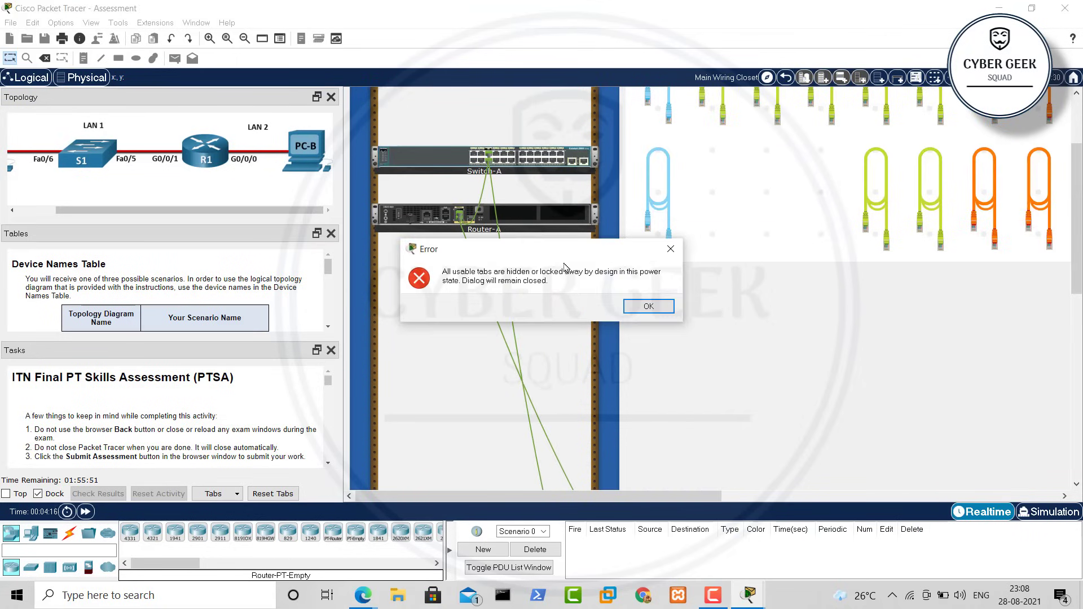
pyautogui.click(659, 309)
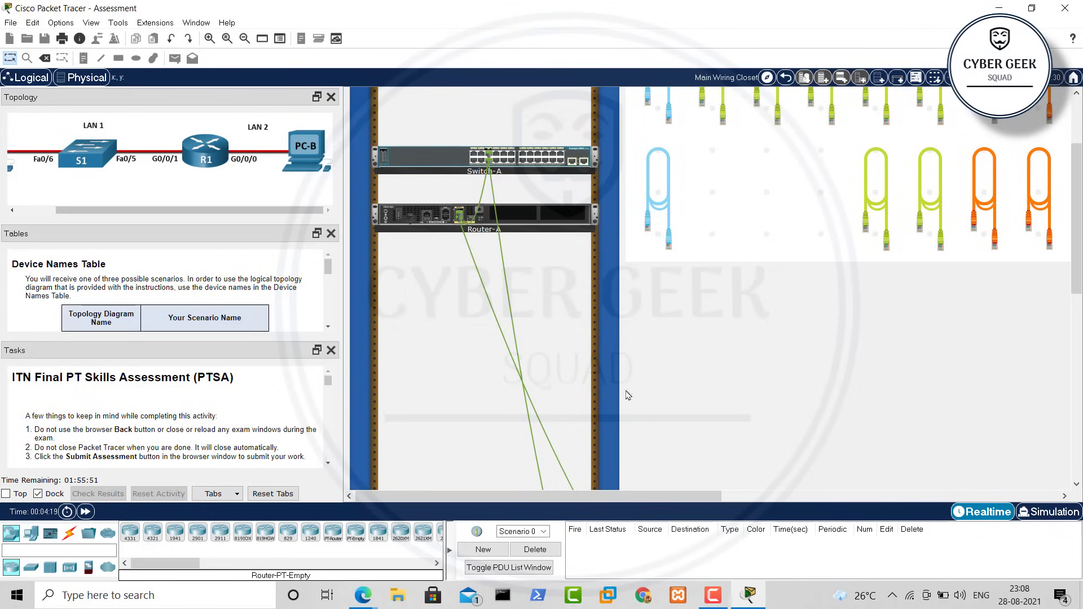
pyautogui.scroll(-5, 699, 373)
pyautogui.scroll(5, 701, 380)
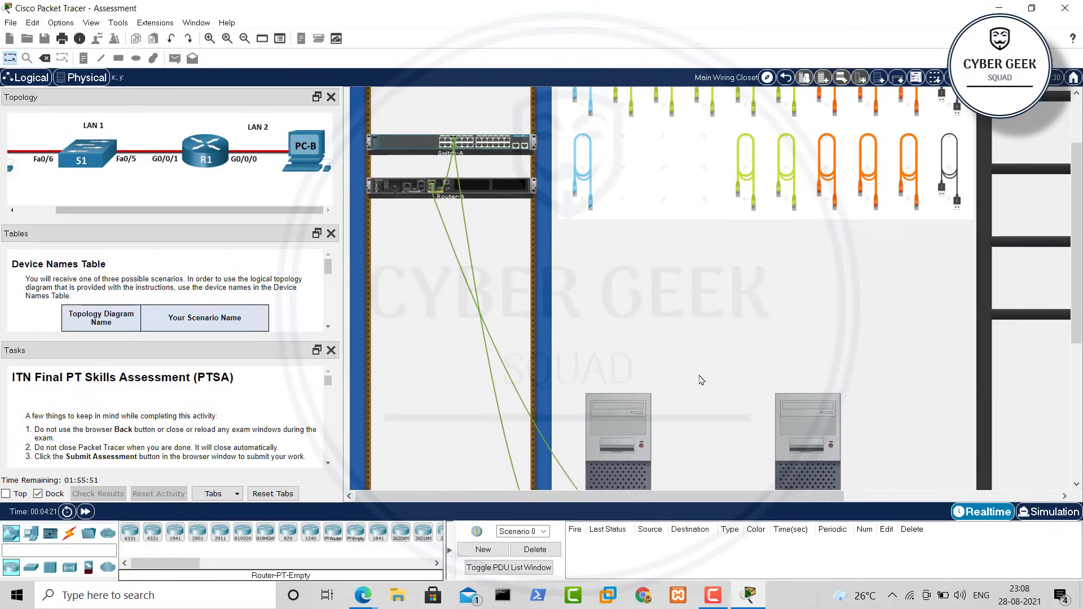
# Connect a console cable from Host-A's RS 232 port to Router-A's Console port
pyautogui.click(69, 533)
pyautogui.click(129, 535)
pyautogui.scroll(1, 688, 471)
pyautogui.scroll(3, 688, 471)
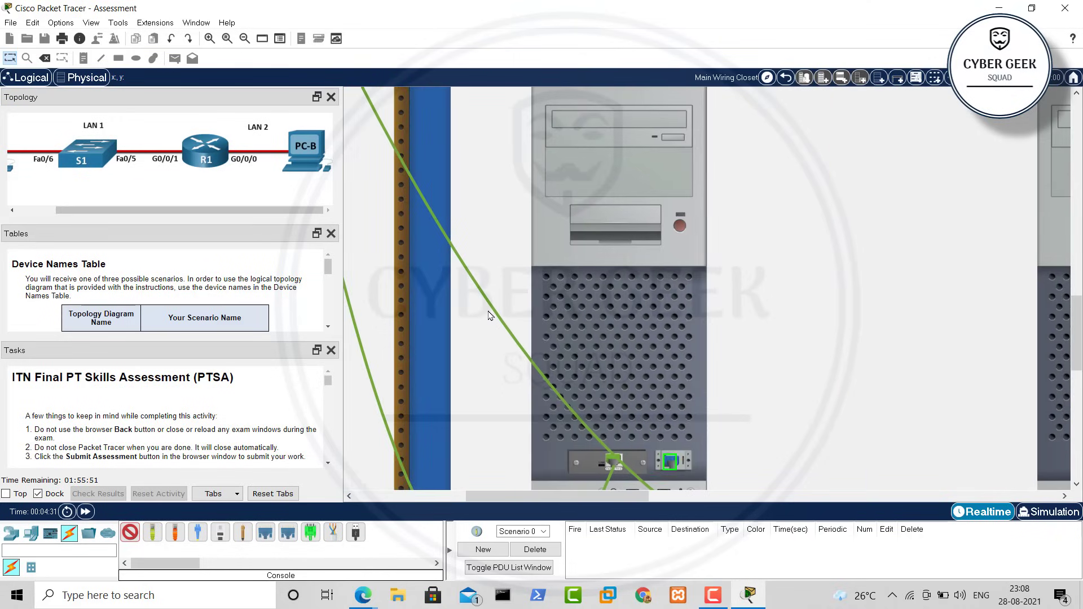
pyautogui.scroll(-2, 489, 315)
pyautogui.scroll(5, 489, 315)
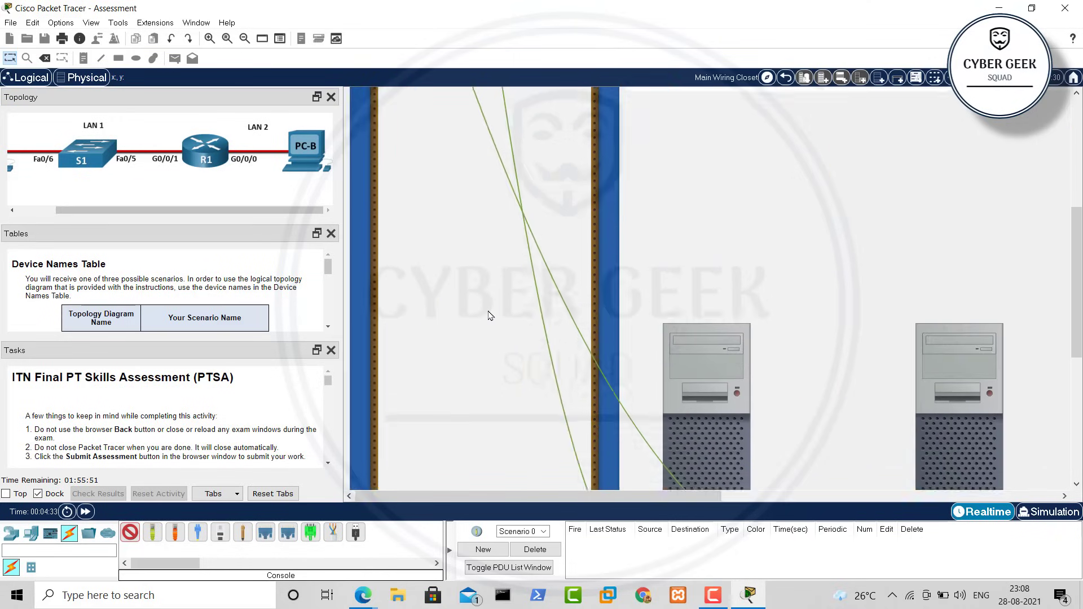
pyautogui.scroll(4, 490, 314)
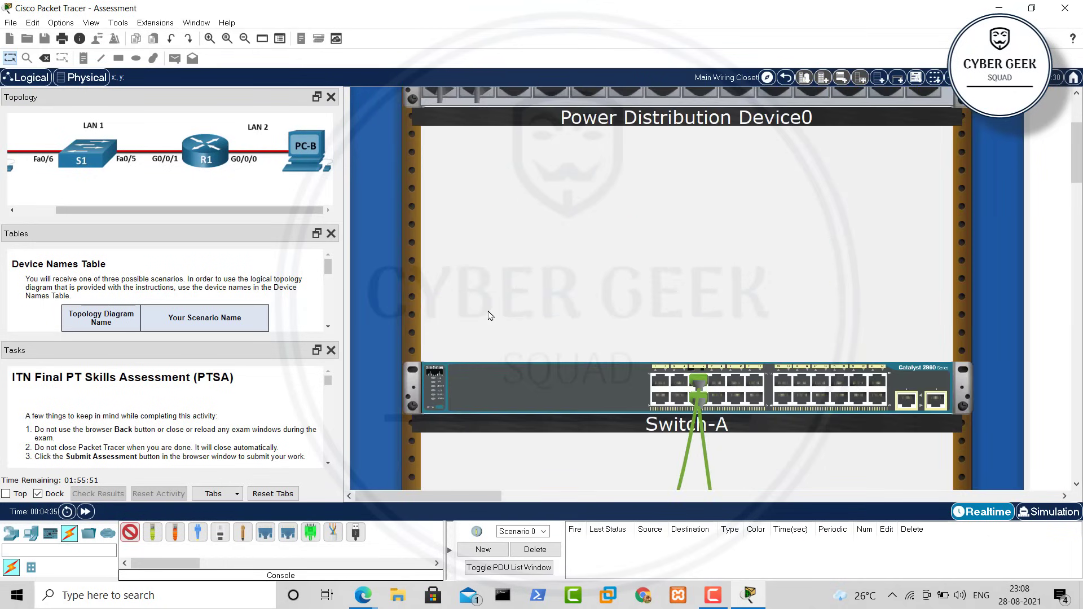
pyautogui.scroll(-3, 582, 426)
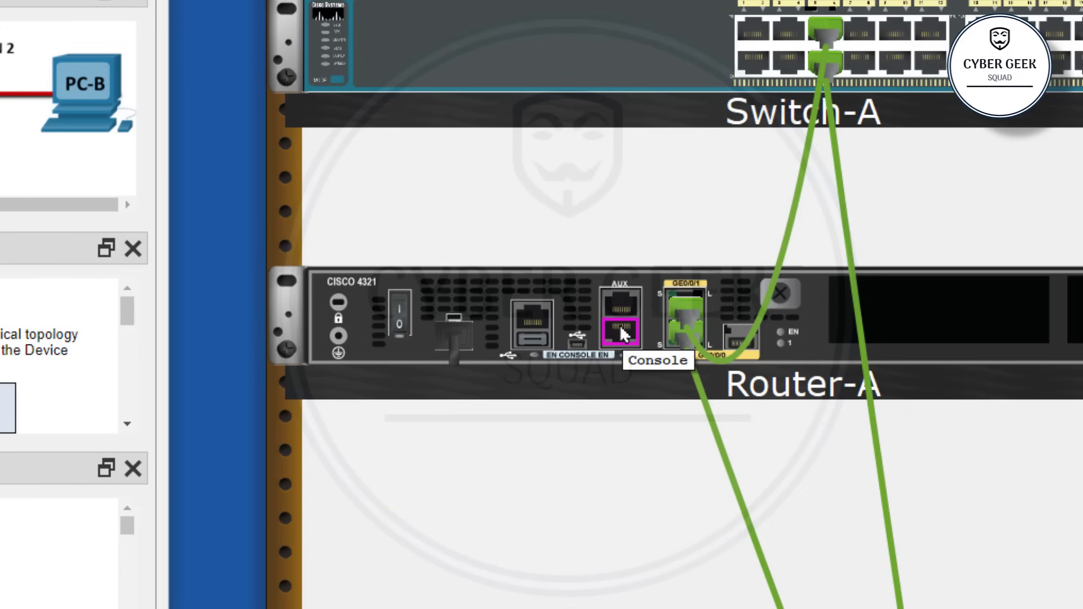
pyautogui.click(621, 328)
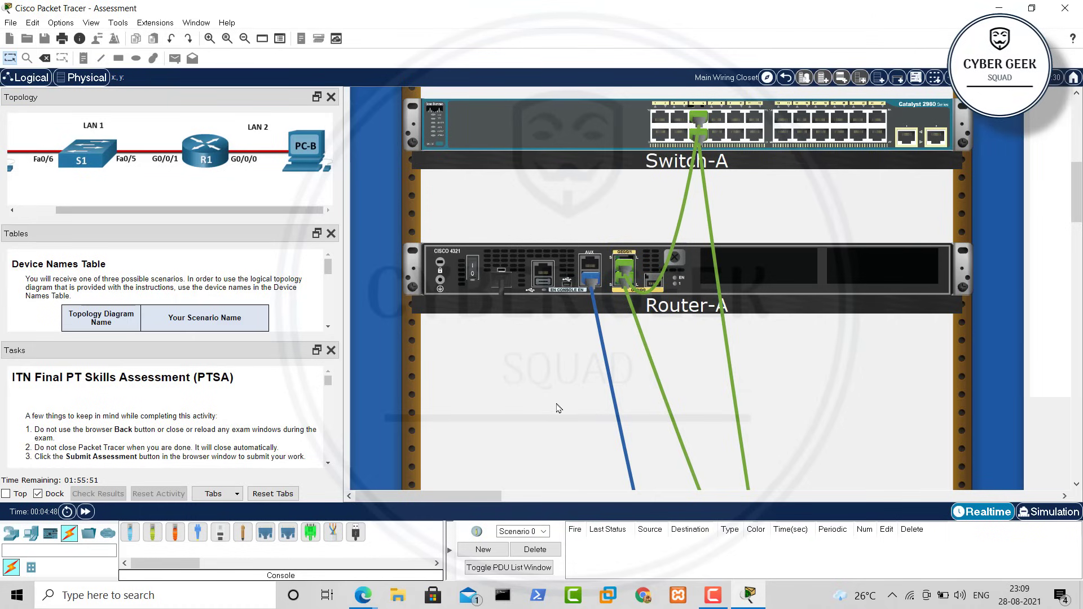
# Power on Router-A in the rack and both hosts on the table
pyautogui.click(472, 273)
pyautogui.hscroll(10, 561, 379)
pyautogui.scroll(-5, 561, 379)
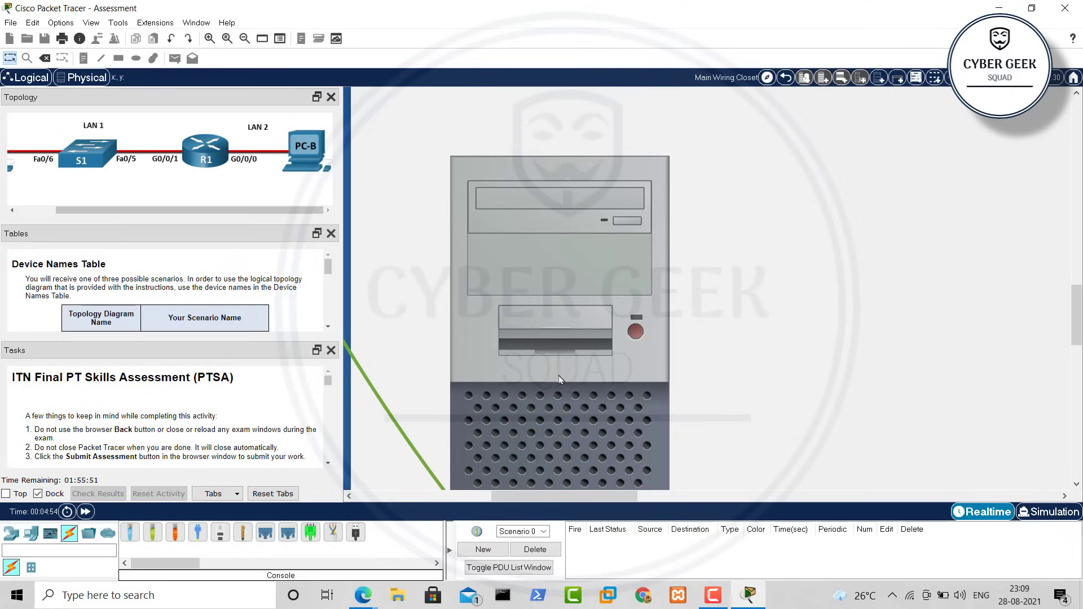
pyautogui.click(634, 331)
pyautogui.hscroll(2, 804, 360)
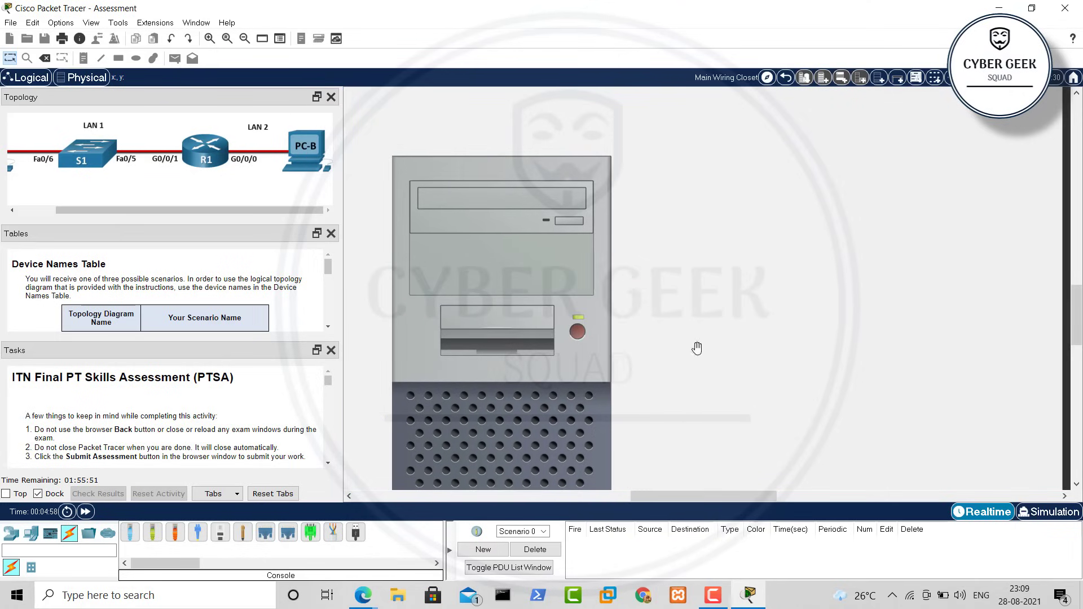
# Open a terminal session on Host-A with the default port settings and bring up the router's user EXEC prompt
pyautogui.scroll(-3, 698, 349)
pyautogui.scroll(-3, 699, 354)
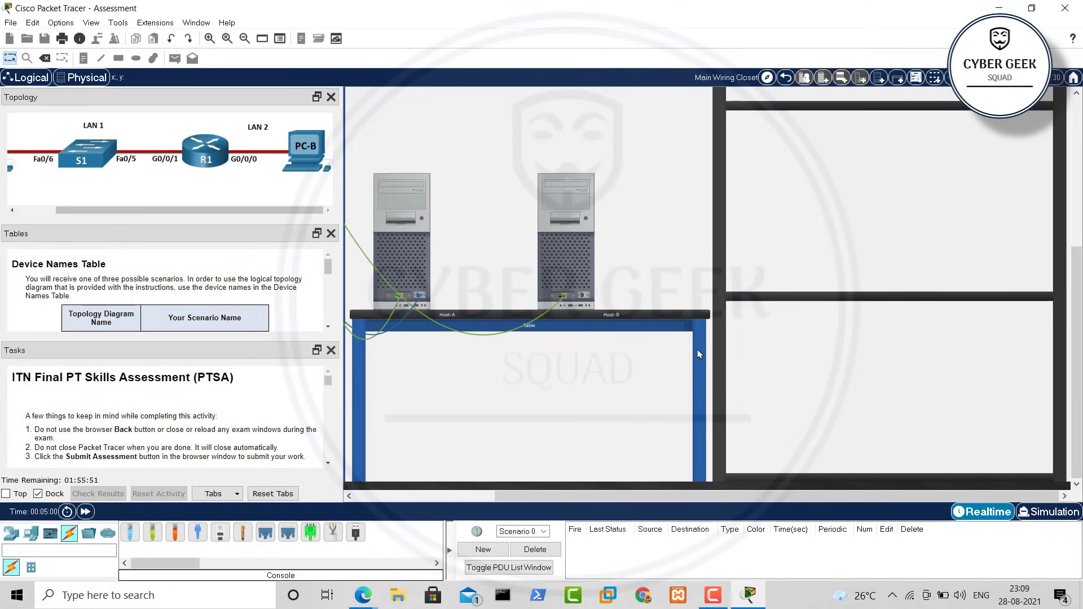
pyautogui.scroll(-3, 700, 354)
pyautogui.scroll(2, 605, 264)
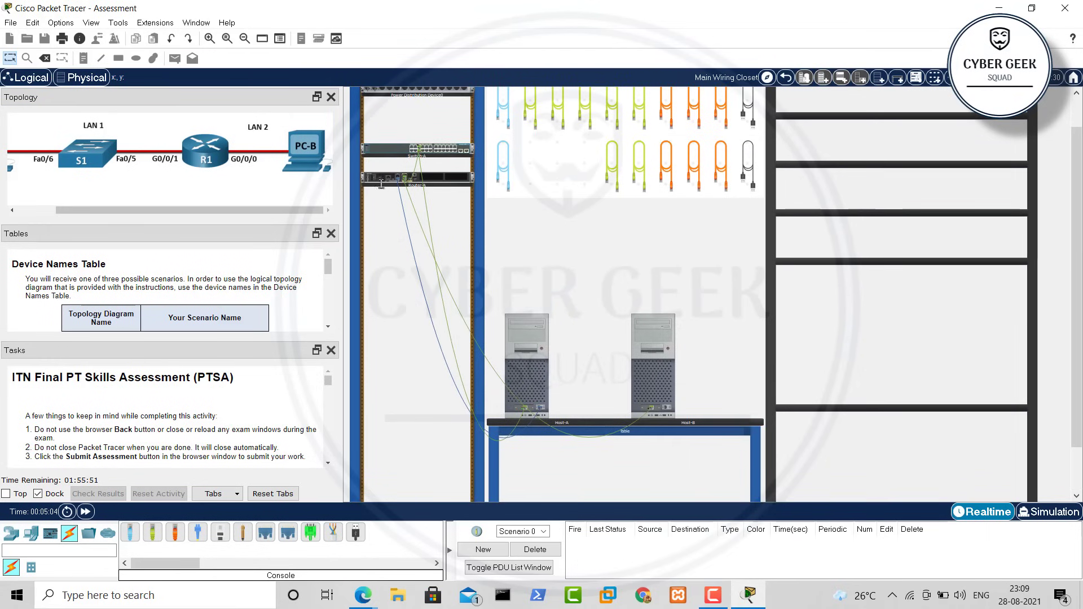
pyautogui.click(526, 356)
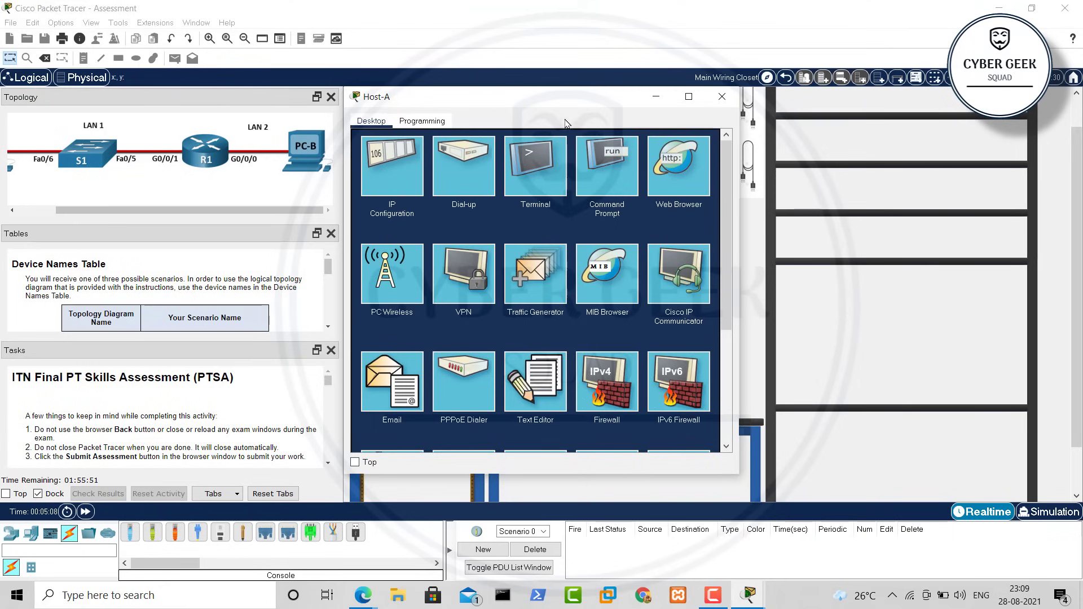
pyautogui.click(721, 97)
pyautogui.click(530, 374)
pyautogui.click(537, 181)
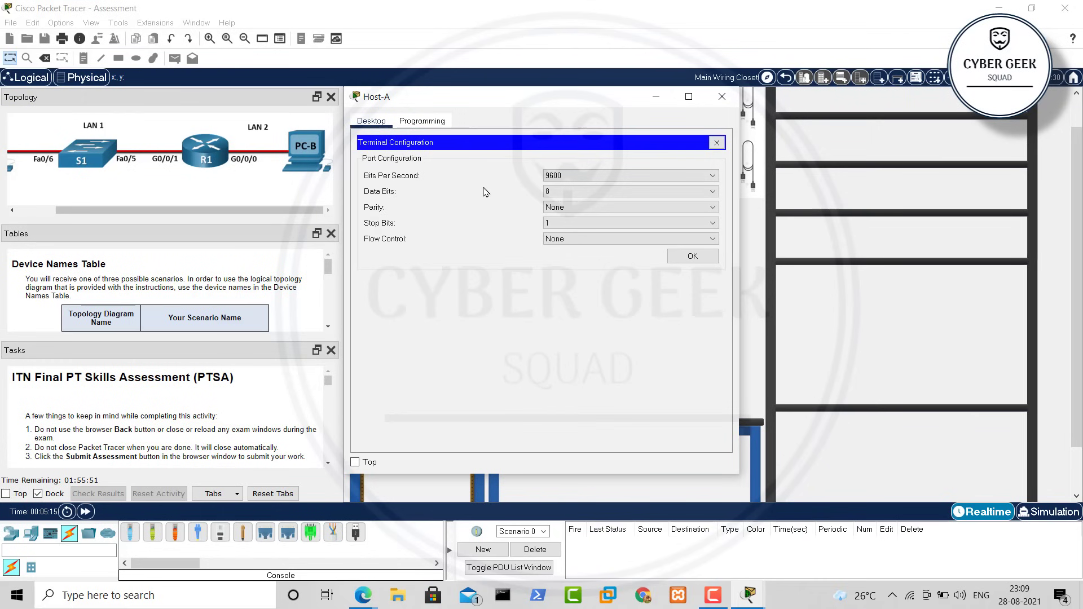
pyautogui.click(693, 258)
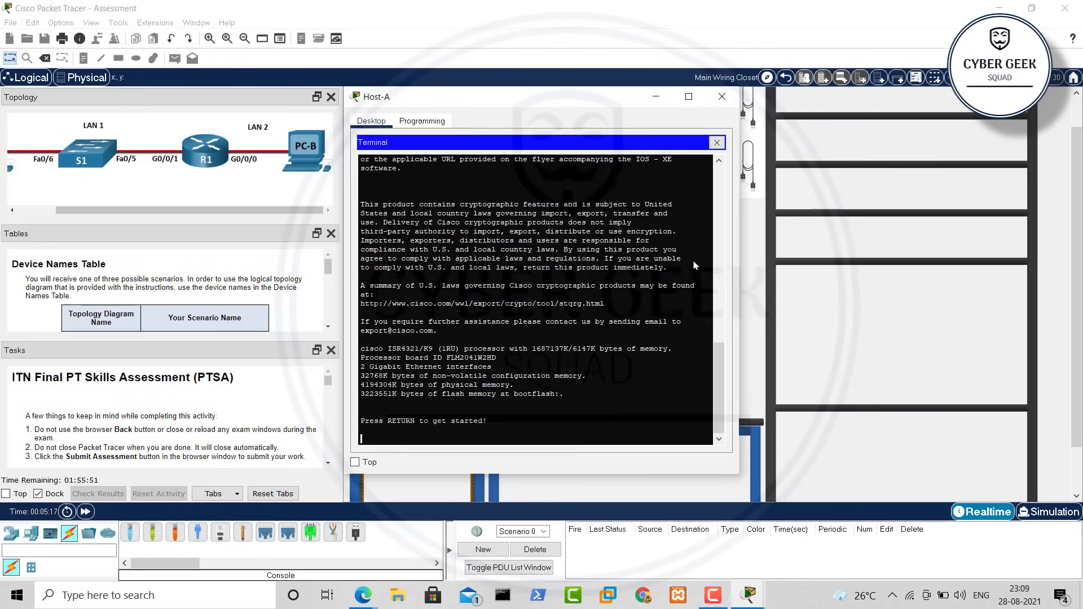
pyautogui.press('Return')
pyautogui.press('Return')
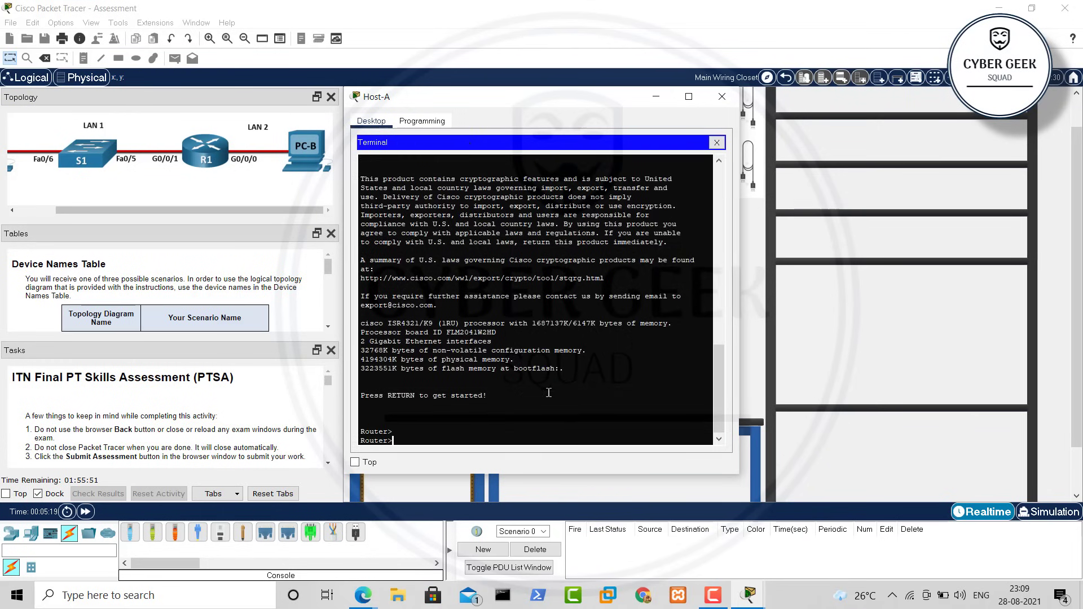
# Move Host-A's window away from the instructions and enlarge the Tasks pane
pyautogui.moveTo(477, 106); pyautogui.dragTo(591, 104)
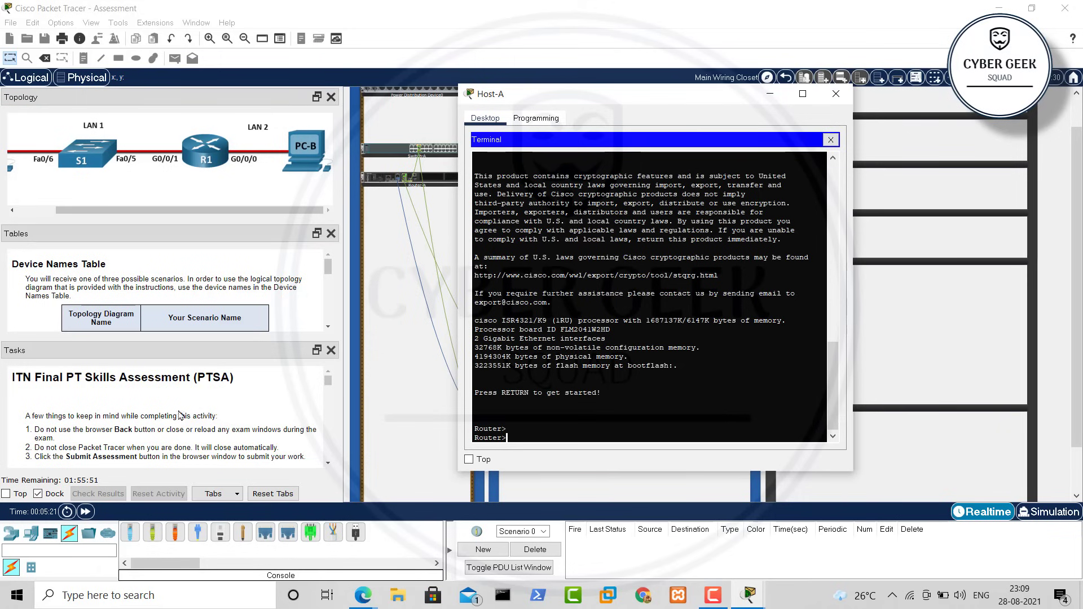
pyautogui.scroll(-2, 183, 426)
pyautogui.scroll(-3, 184, 427)
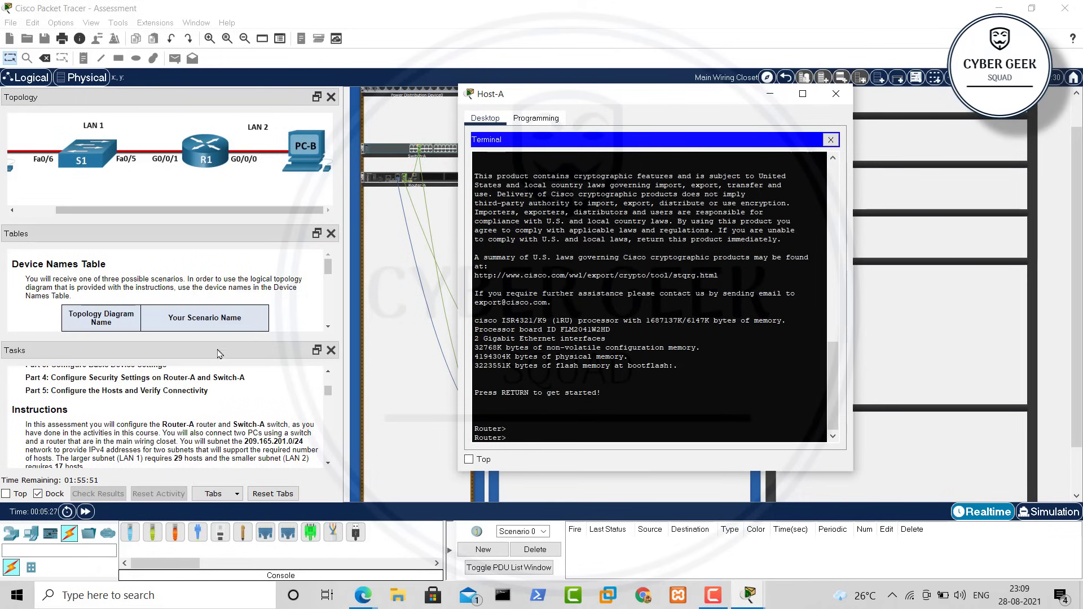
pyautogui.moveTo(229, 340); pyautogui.dragTo(229, 316)
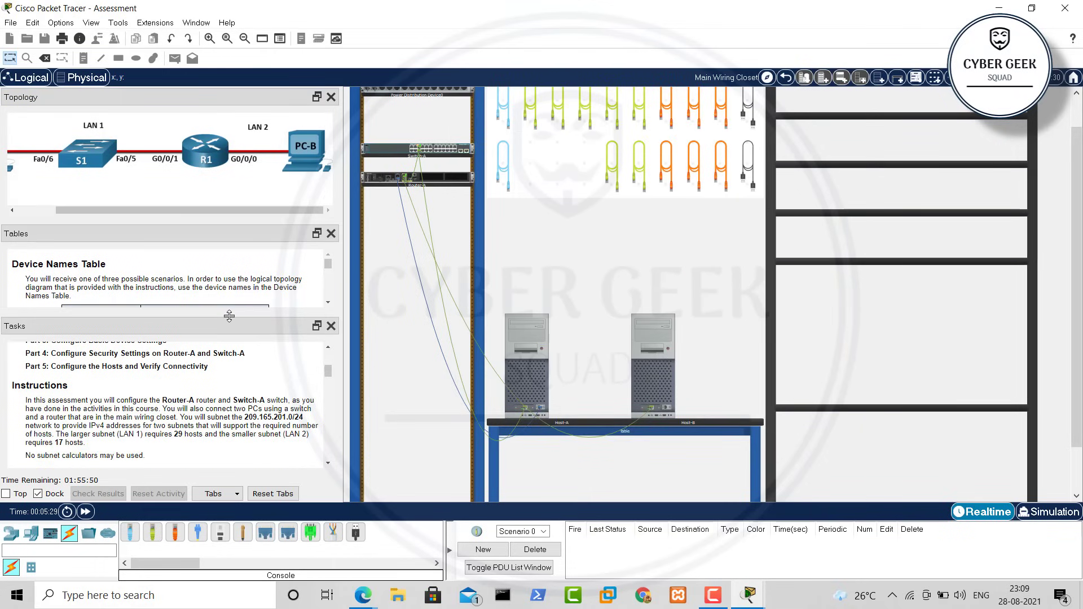
# Read the assessment's IP addressing requirements and highlight the IPv4 network 209.165.201.0/24
pyautogui.scroll(5, 232, 413)
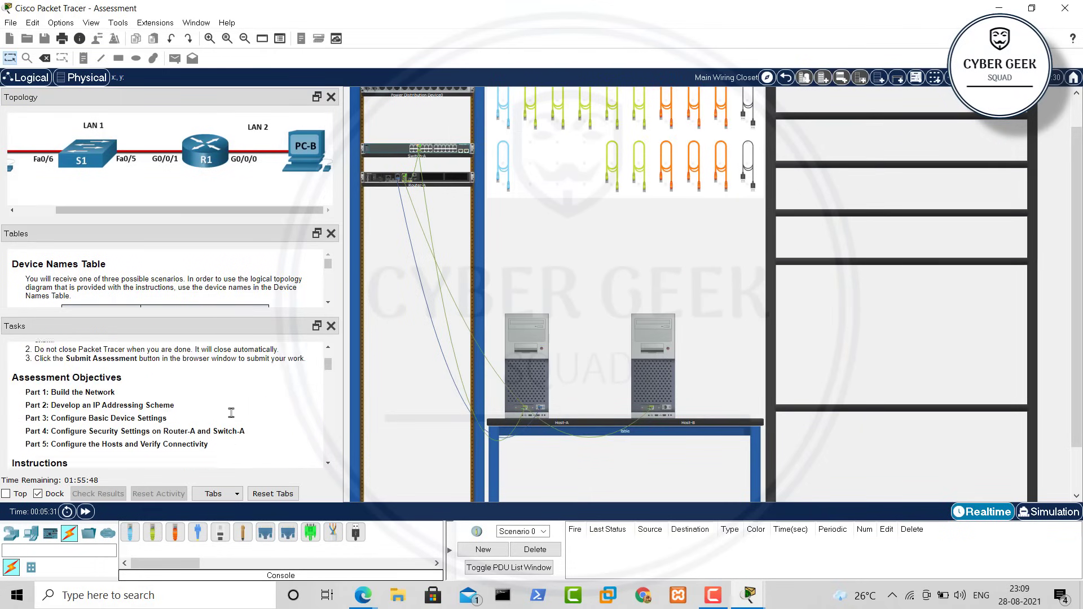
pyautogui.scroll(-1, 231, 413)
pyautogui.scroll(3, 231, 414)
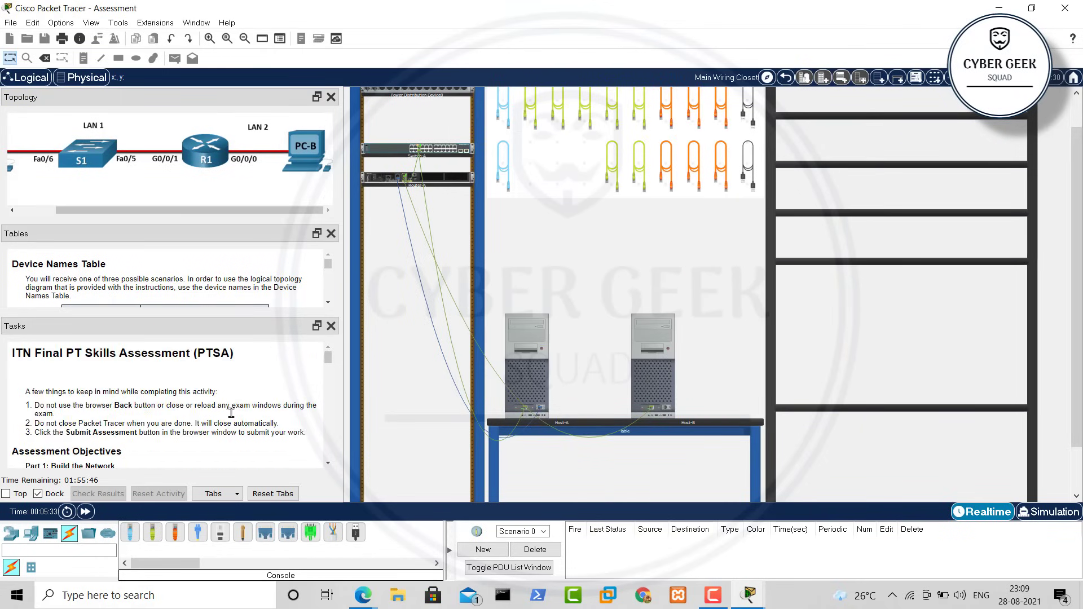
pyautogui.scroll(-10, 231, 413)
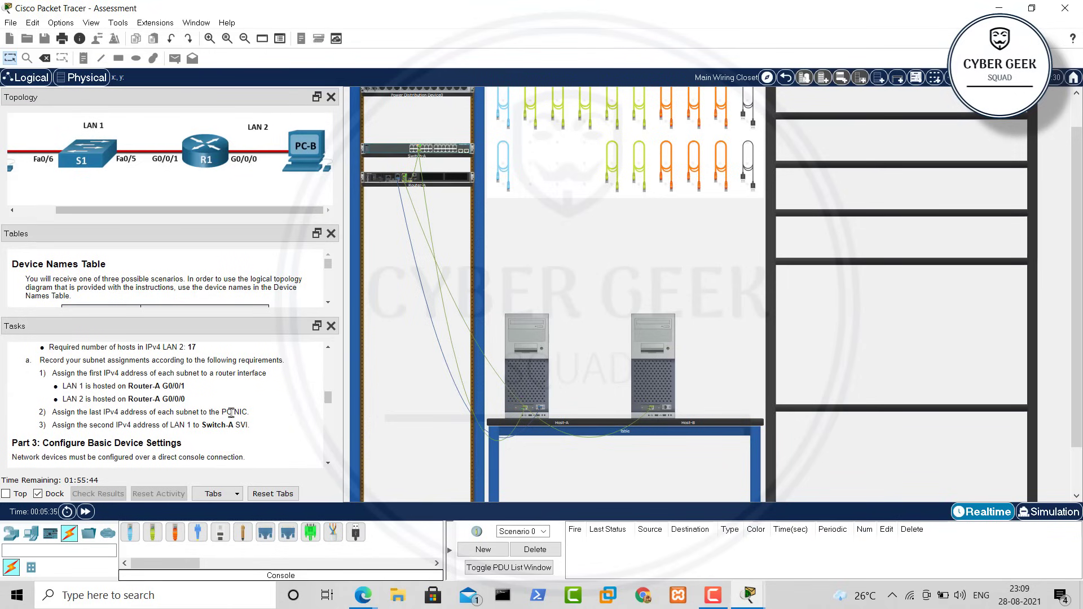
pyautogui.scroll(1, 203, 415)
pyautogui.rightClick(203, 415)
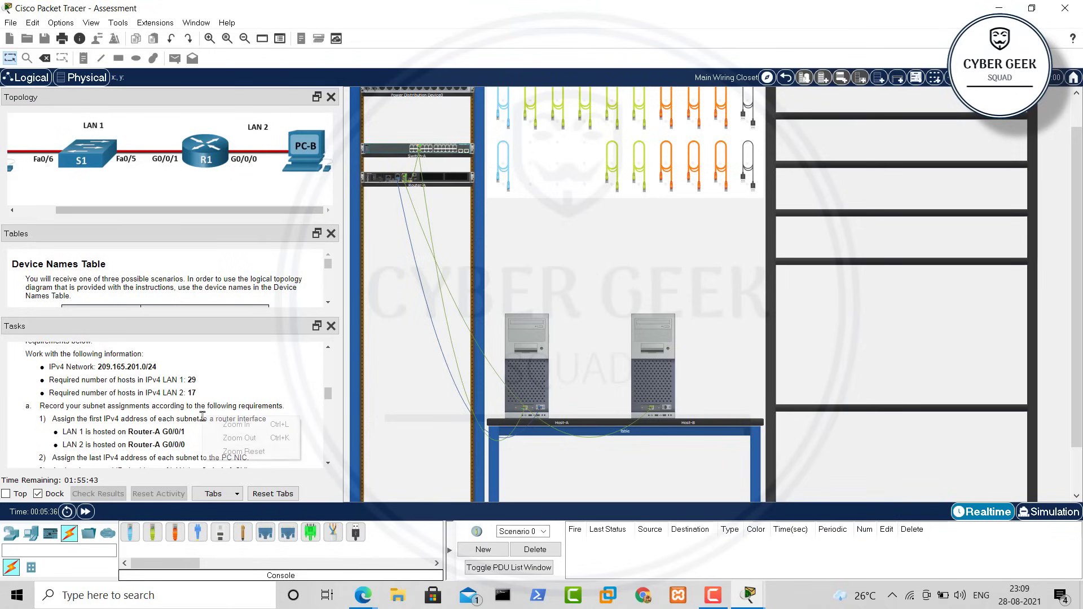
pyautogui.click(152, 368)
pyautogui.moveTo(151, 368); pyautogui.dragTo(97, 366)
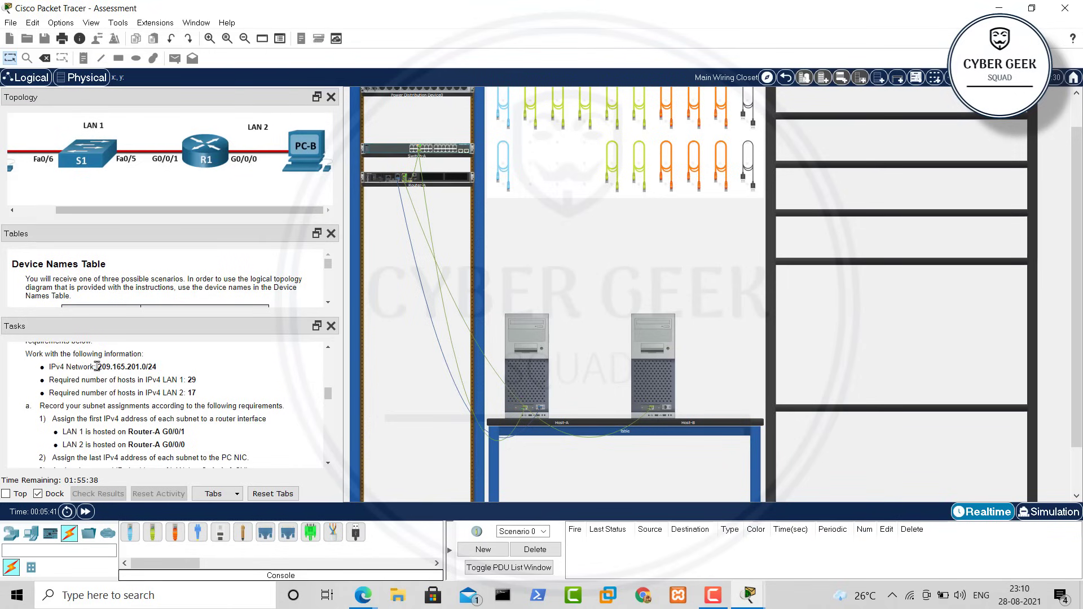
pyautogui.click(162, 373)
pyautogui.moveTo(161, 370); pyautogui.dragTo(103, 370)
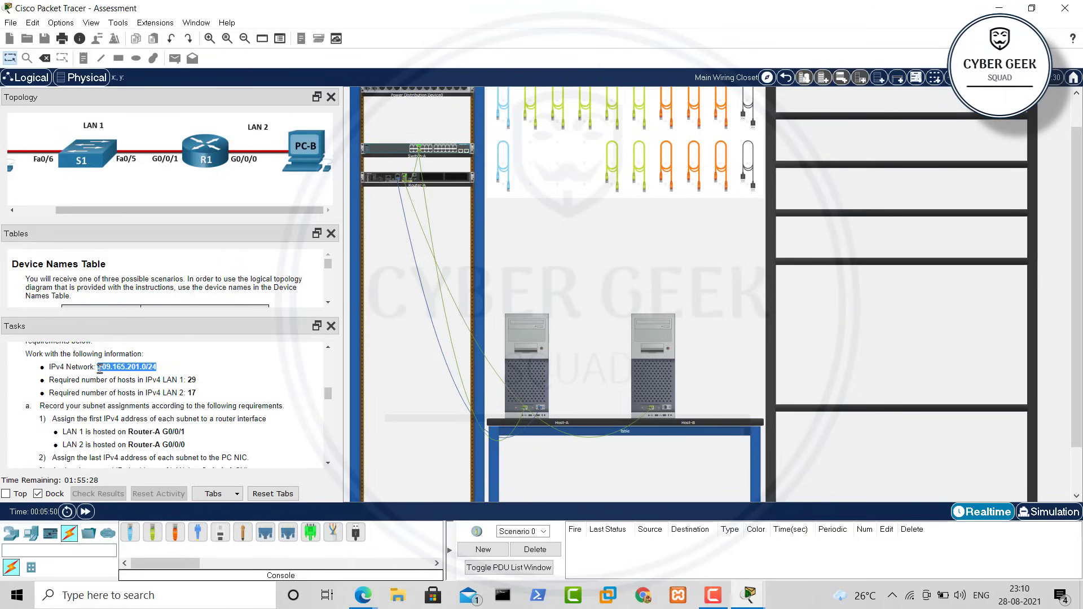
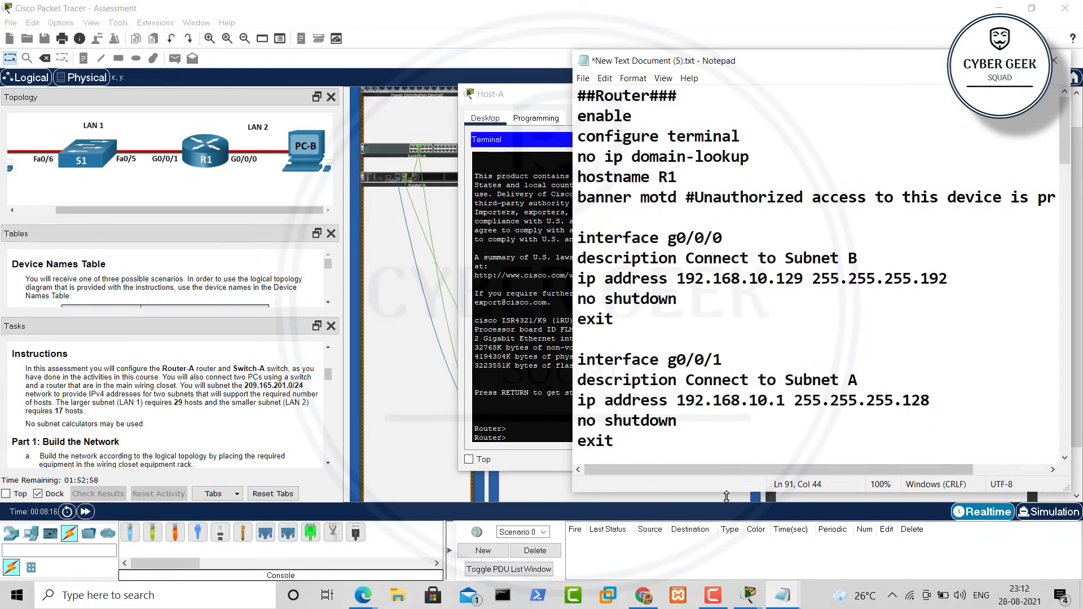
# Enlarge the Notepad window and review the router and switch command scripts and the PC-A and PC-B network settings
pyautogui.moveTo(726, 496); pyautogui.dragTo(727, 568)
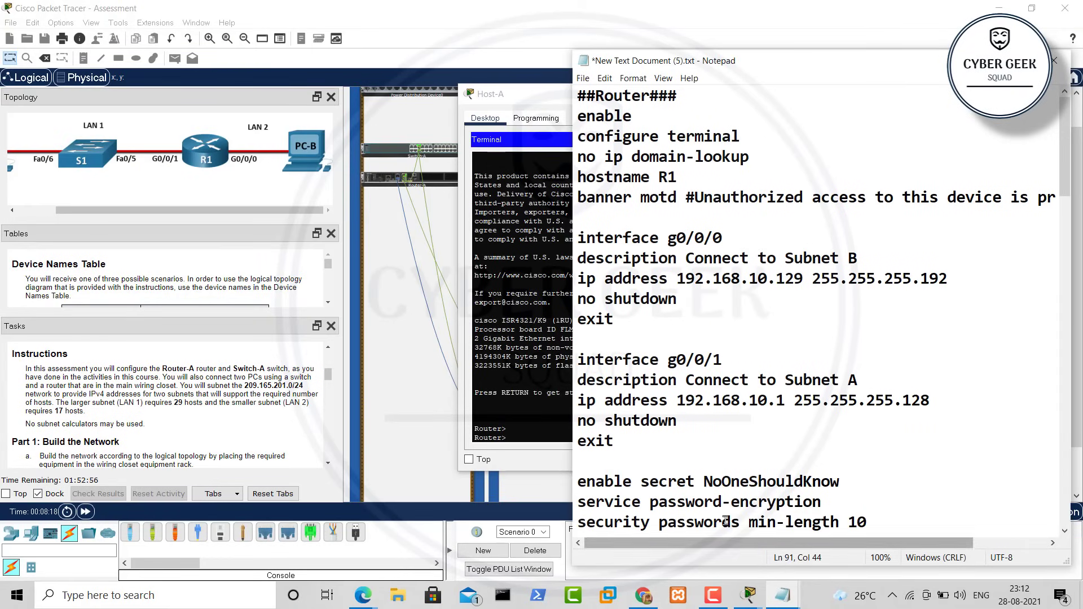
pyautogui.scroll(-3, 725, 521)
pyautogui.scroll(-6, 664, 440)
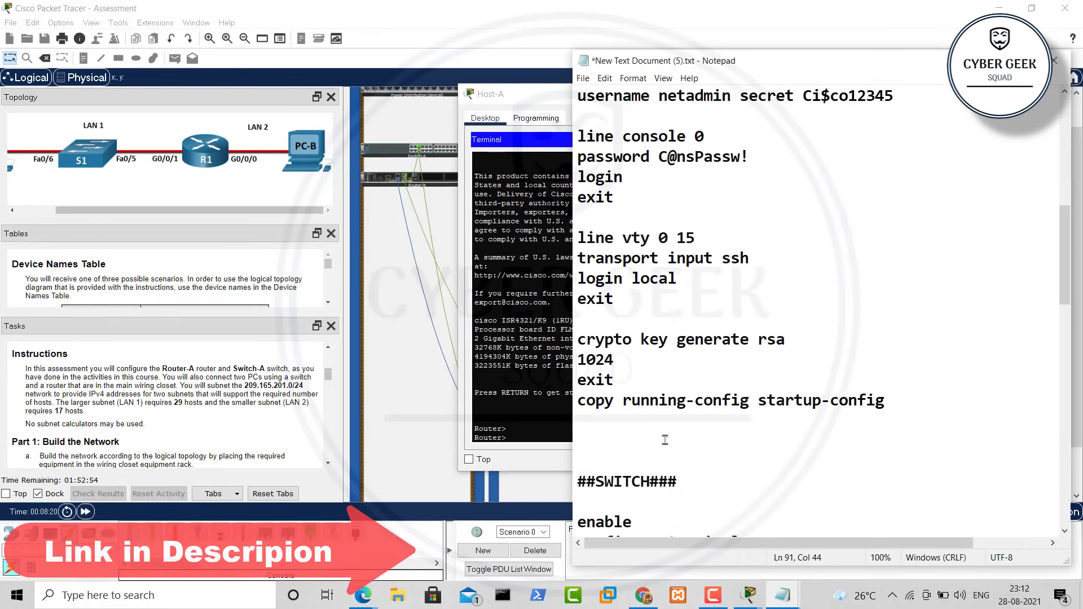
pyautogui.scroll(3, 665, 440)
pyautogui.scroll(5, 664, 439)
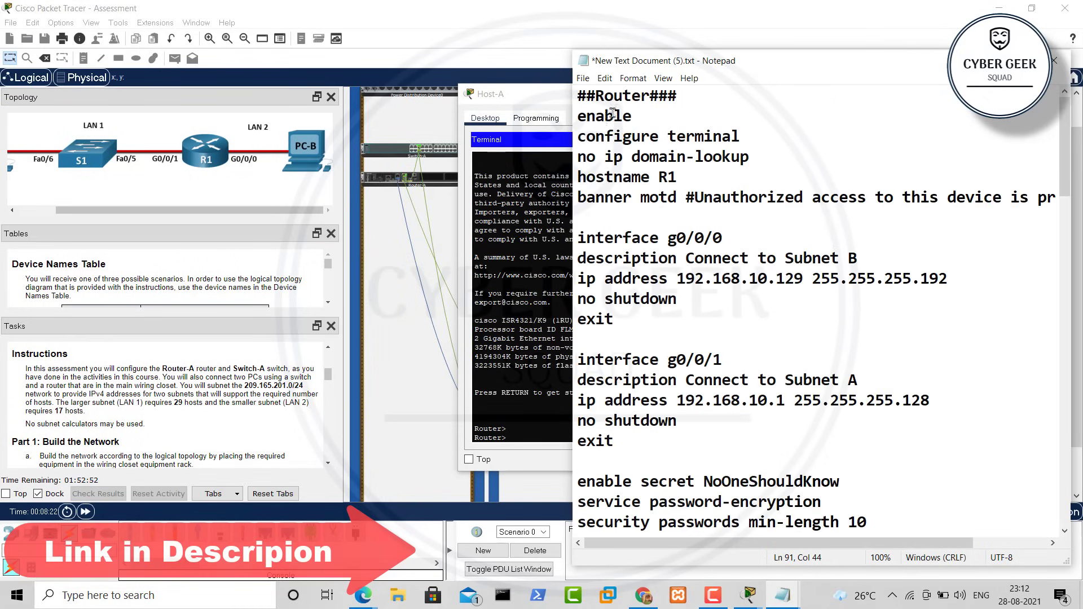
pyautogui.scroll(-8, 617, 382)
pyautogui.scroll(-5, 617, 382)
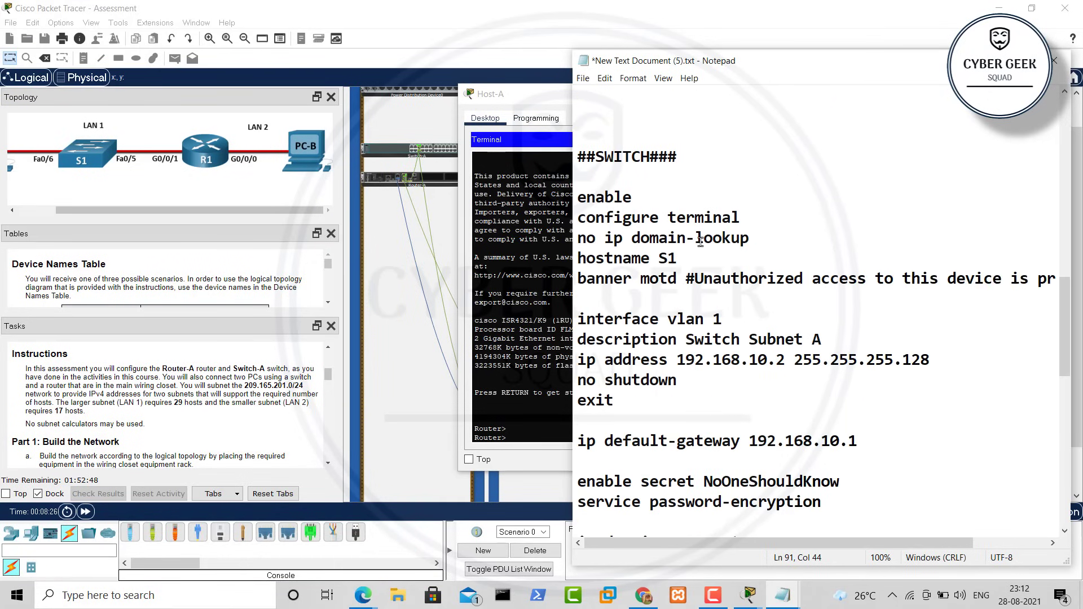
pyautogui.scroll(-11, 699, 241)
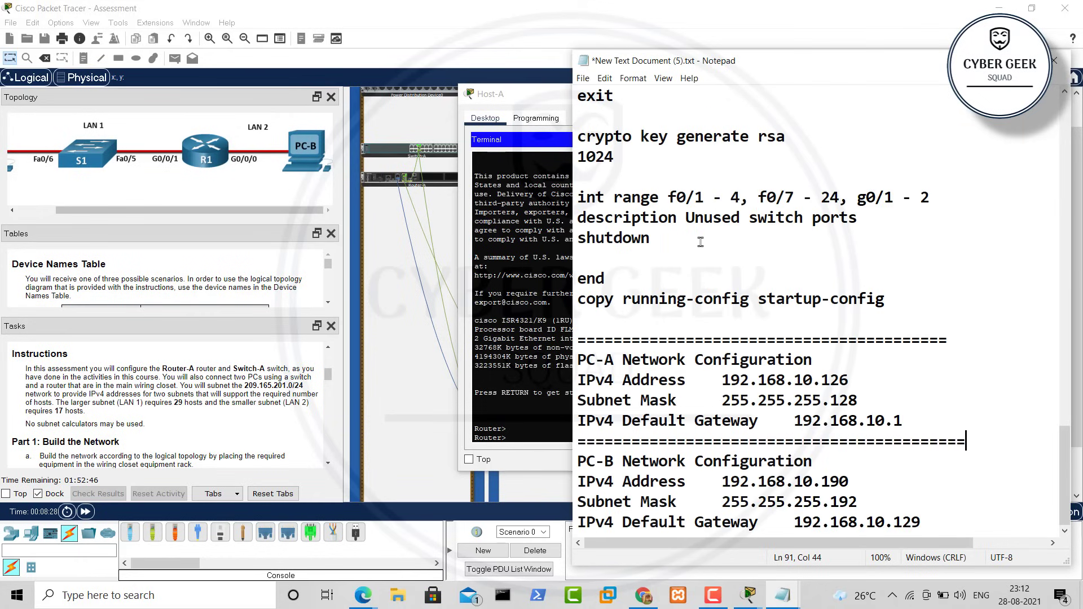
pyautogui.moveTo(902, 420); pyautogui.dragTo(568, 357)
pyautogui.moveTo(922, 522); pyautogui.dragTo(620, 457)
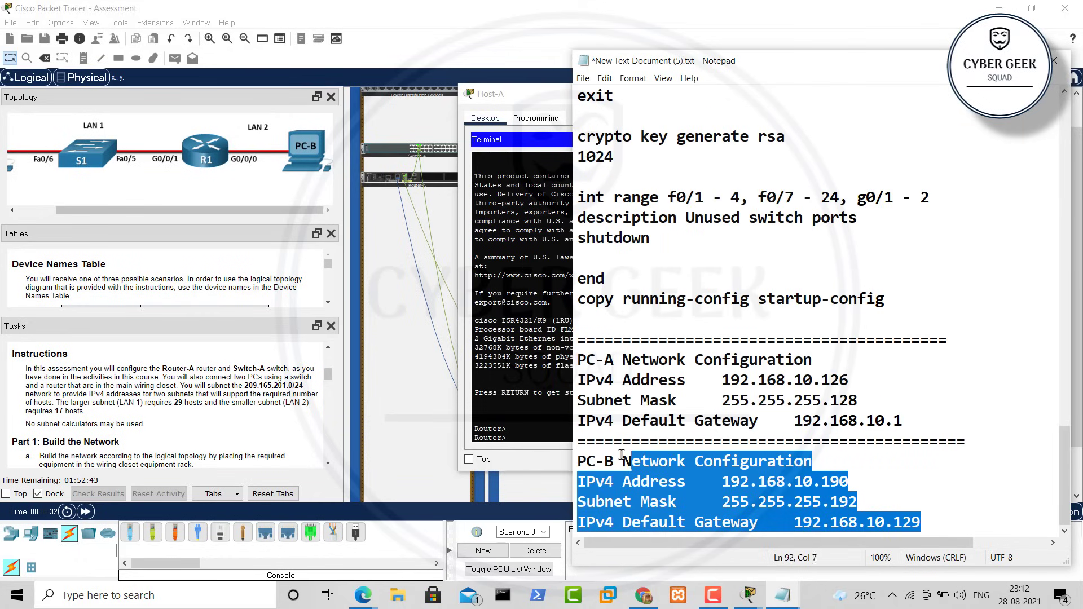
# Copy the whole router script from the notes, from "enable" through "copy running-config startup-config"
pyautogui.scroll(11, 620, 455)
pyautogui.scroll(9, 619, 454)
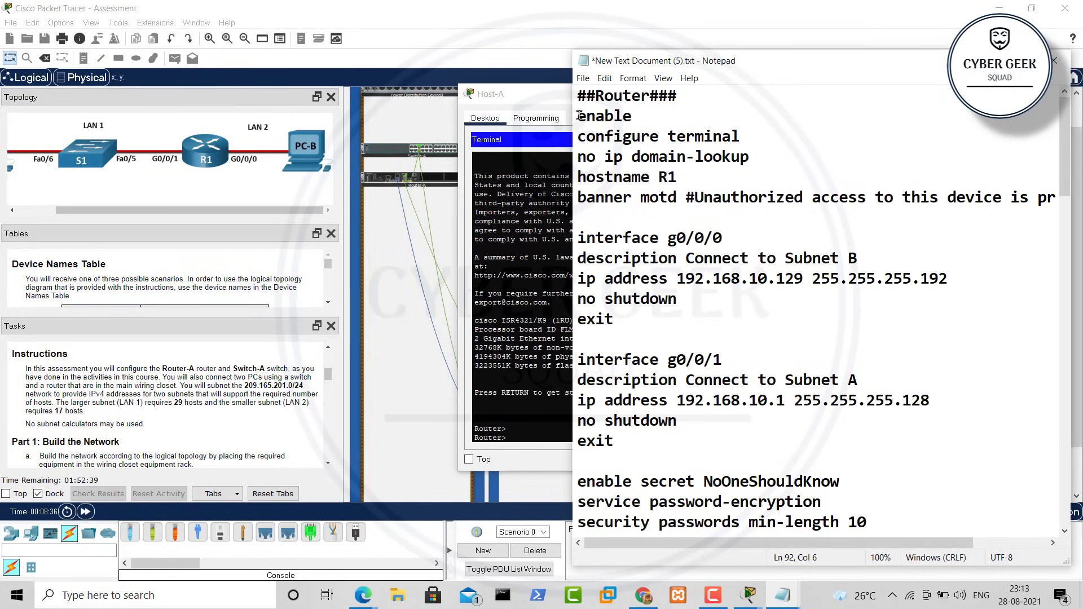
pyautogui.moveTo(578, 116); pyautogui.dragTo(783, 530)
pyautogui.scroll(6, 782, 530)
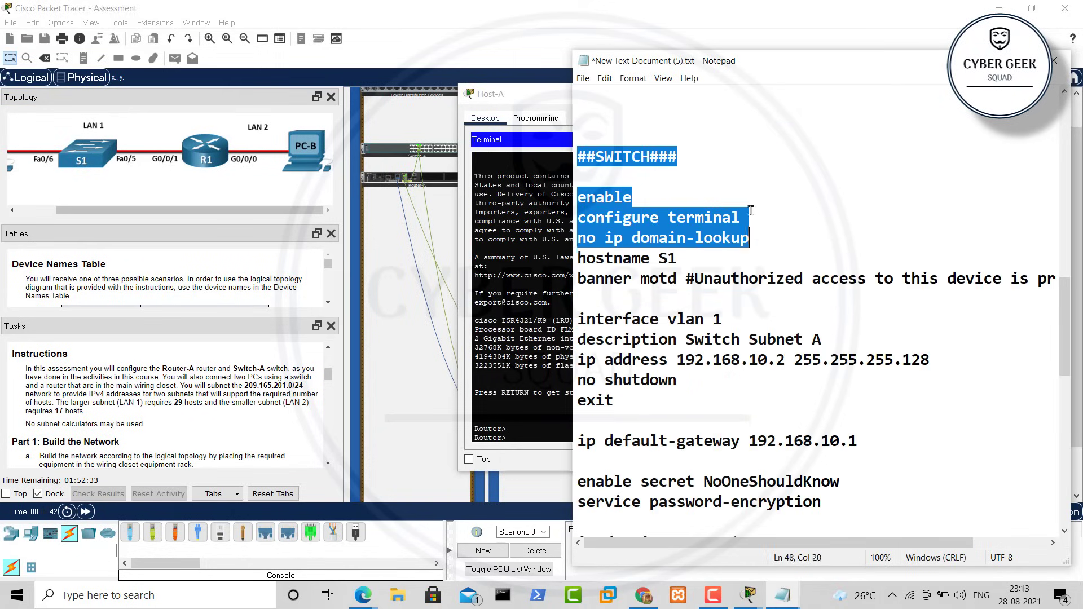
pyautogui.scroll(-6, 785, 492)
pyautogui.moveTo(785, 493); pyautogui.dragTo(951, 496)
pyautogui.scroll(-5, 951, 495)
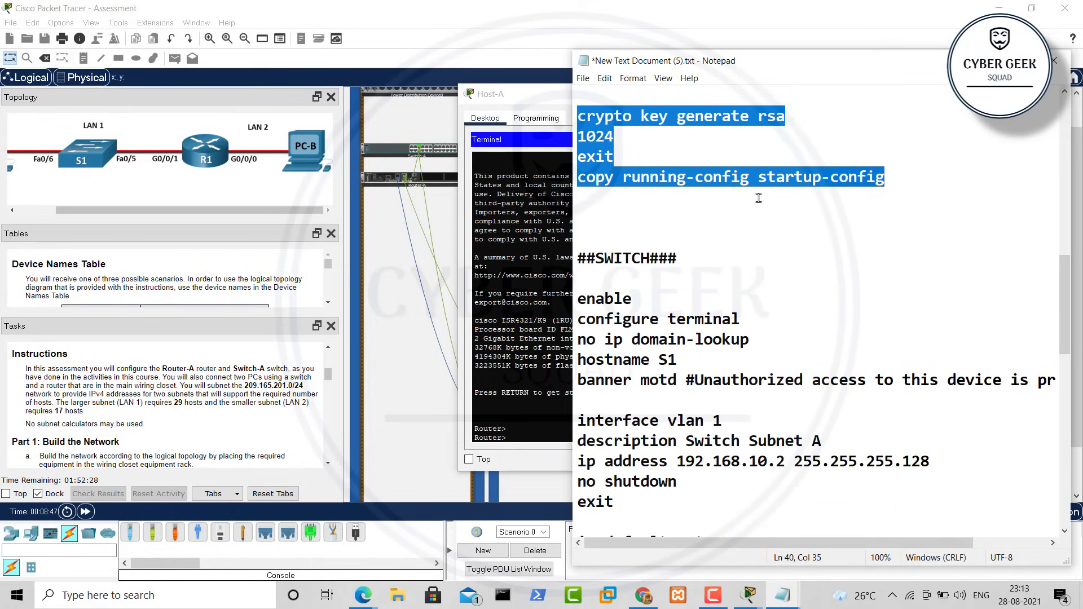
pyautogui.scroll(12, 758, 198)
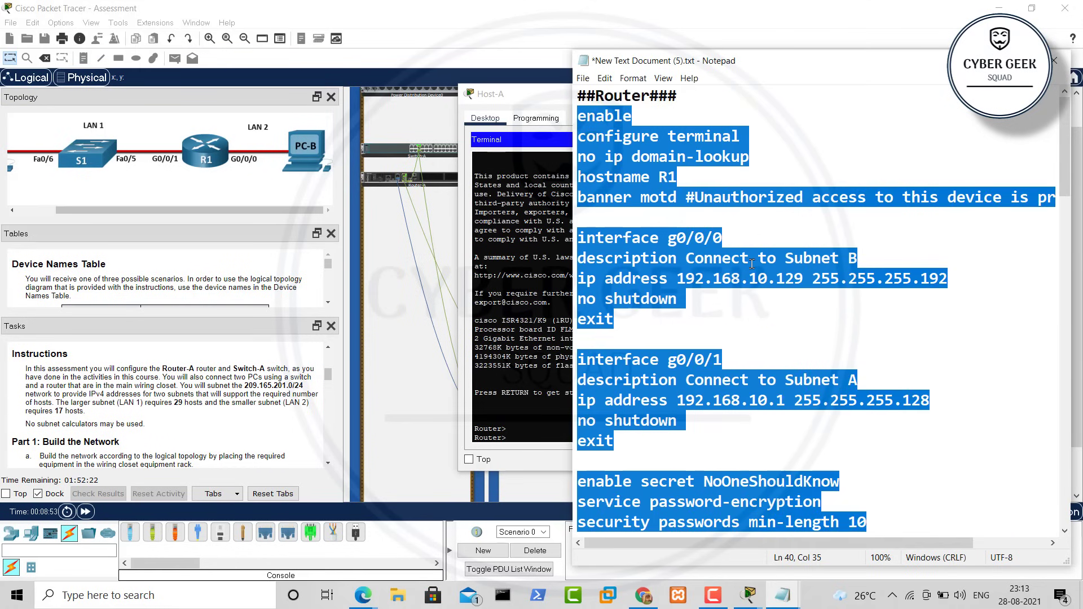
pyautogui.scroll(-11, 727, 316)
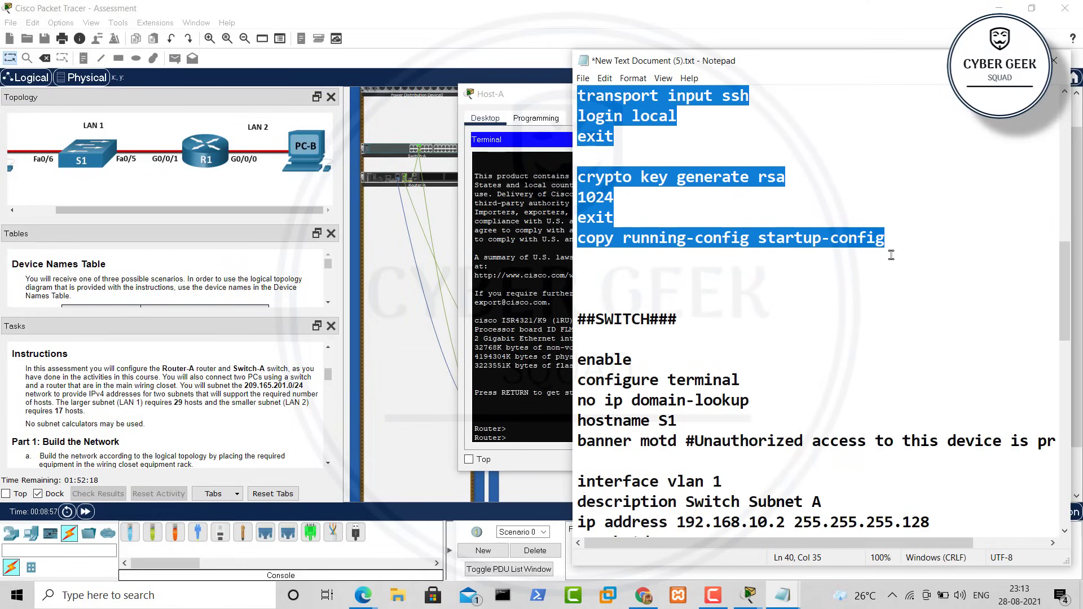
# Bring Host-A's terminal session forward and paste the router script, including its enable secret, at the Router> prompt
pyautogui.click(529, 447)
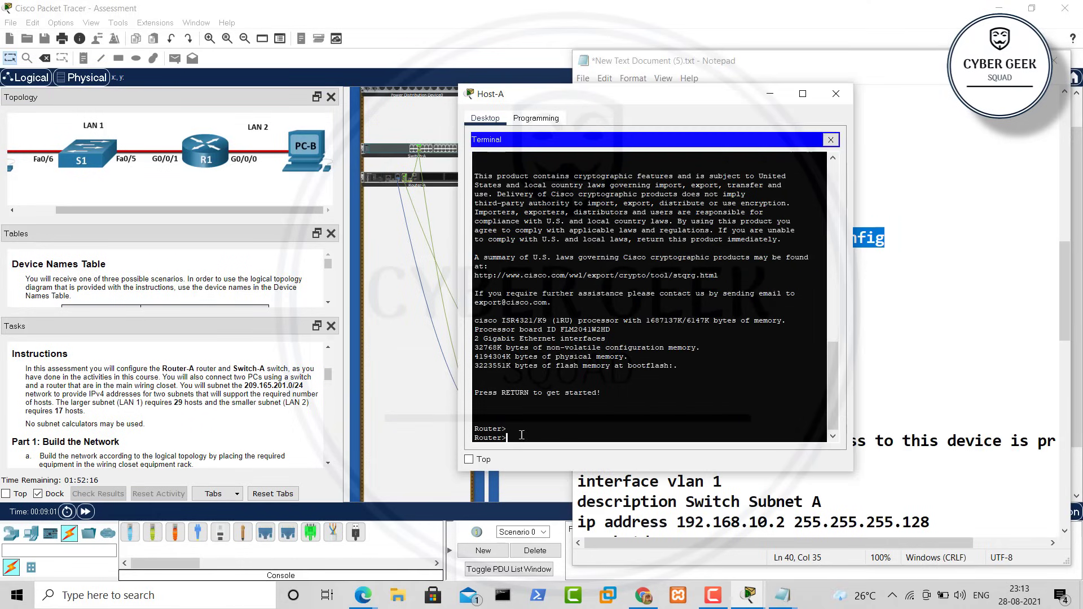
pyautogui.moveTo(610, 94); pyautogui.dragTo(600, 92)
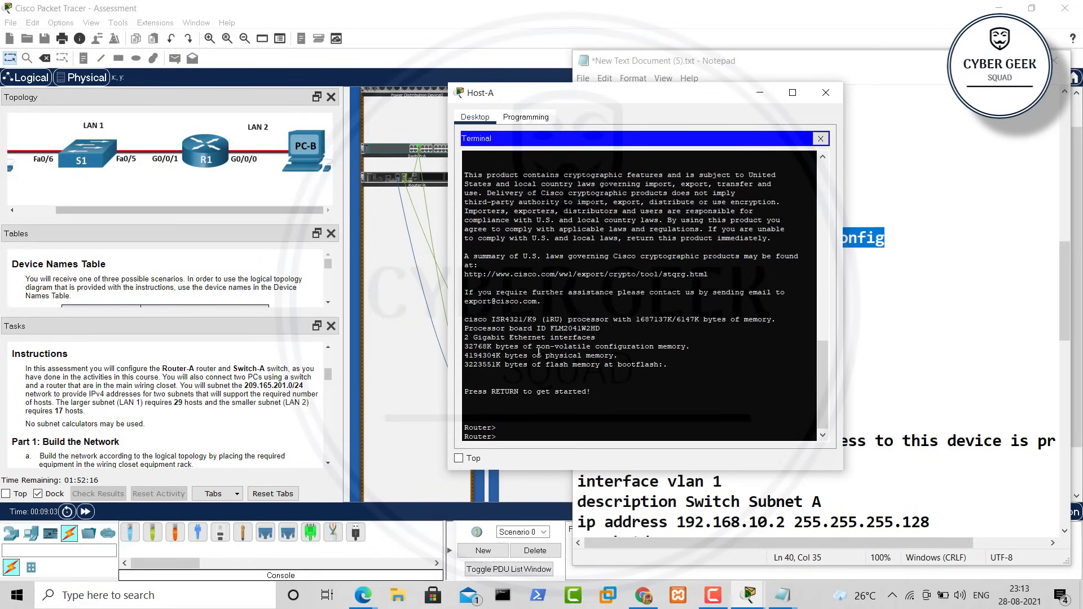
pyautogui.press('Return')
pyautogui.press('Return')
pyautogui.press('Return')
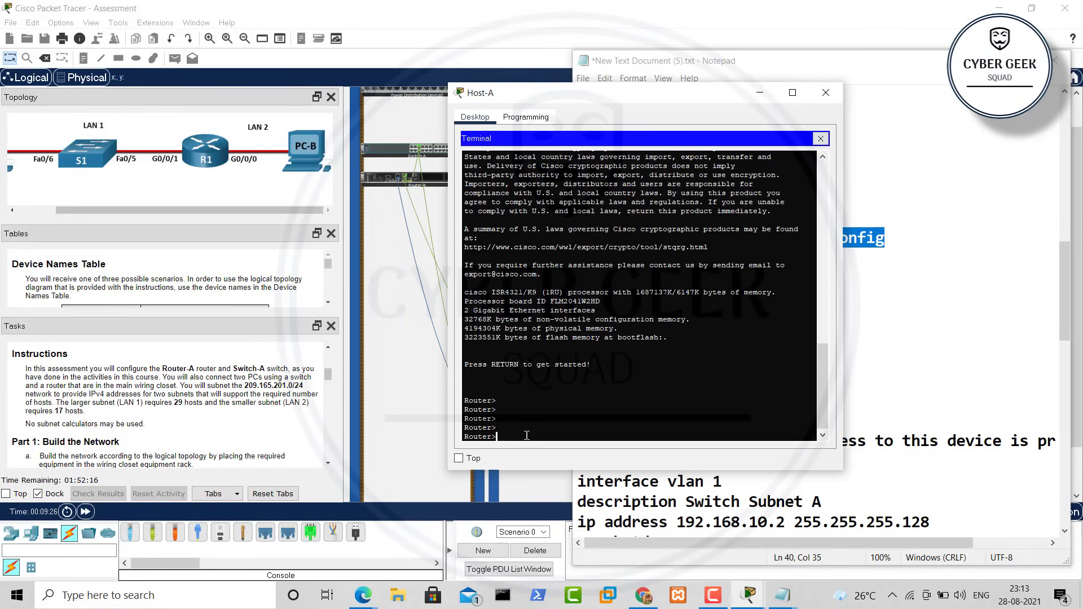
pyautogui.press('ctrl+shift+Insert')
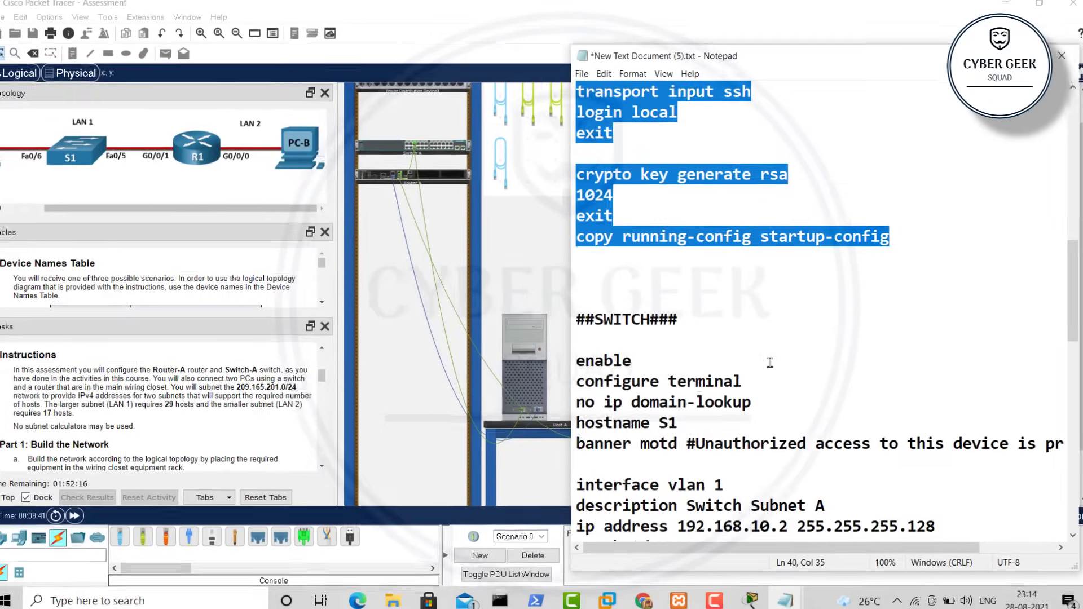
# Copy the whole switch script from the notes, from "enable" through "copy running-config startup-config"
pyautogui.scroll(-3, 767, 361)
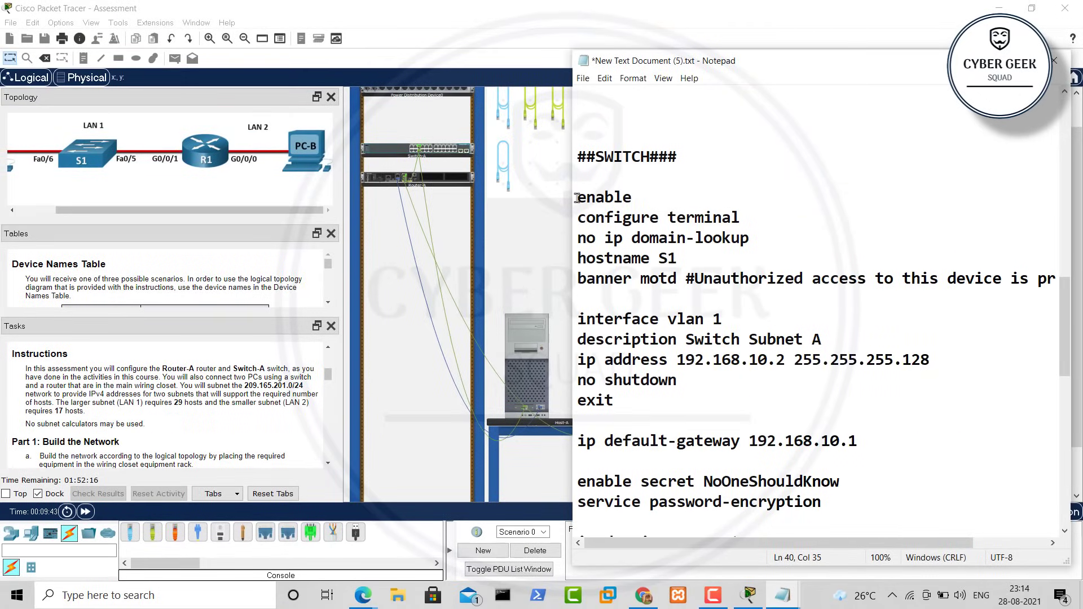
pyautogui.moveTo(576, 195); pyautogui.dragTo(929, 300)
pyautogui.scroll(10, 930, 300)
pyautogui.scroll(-5, 930, 300)
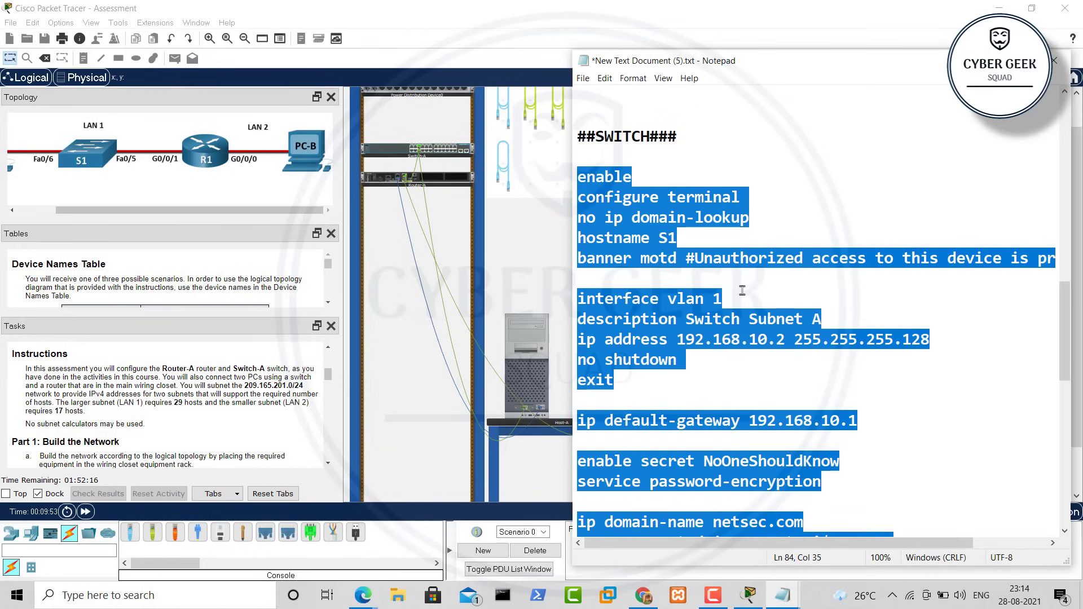
pyautogui.scroll(-10, 742, 290)
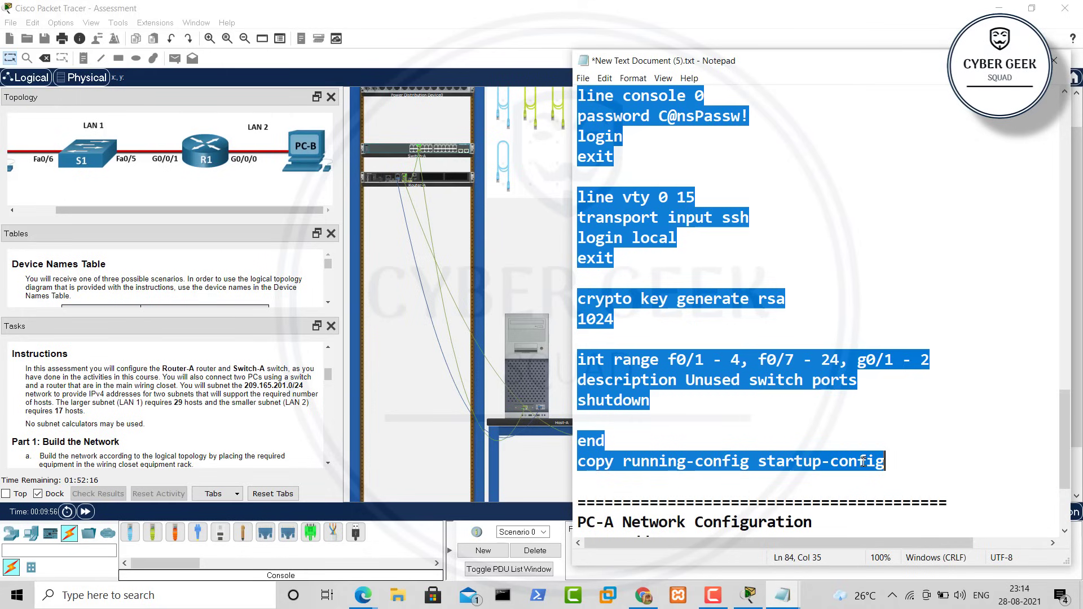
# Open Switch-A's command line from the rack and bring up its user EXEC prompt
pyautogui.click(427, 282)
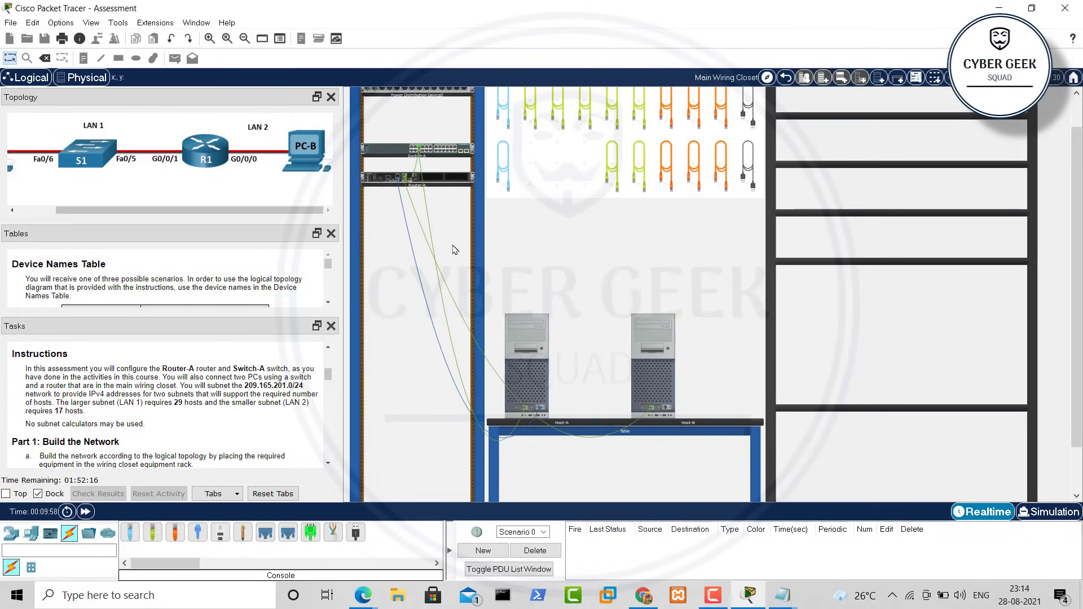
pyautogui.scroll(3, 455, 249)
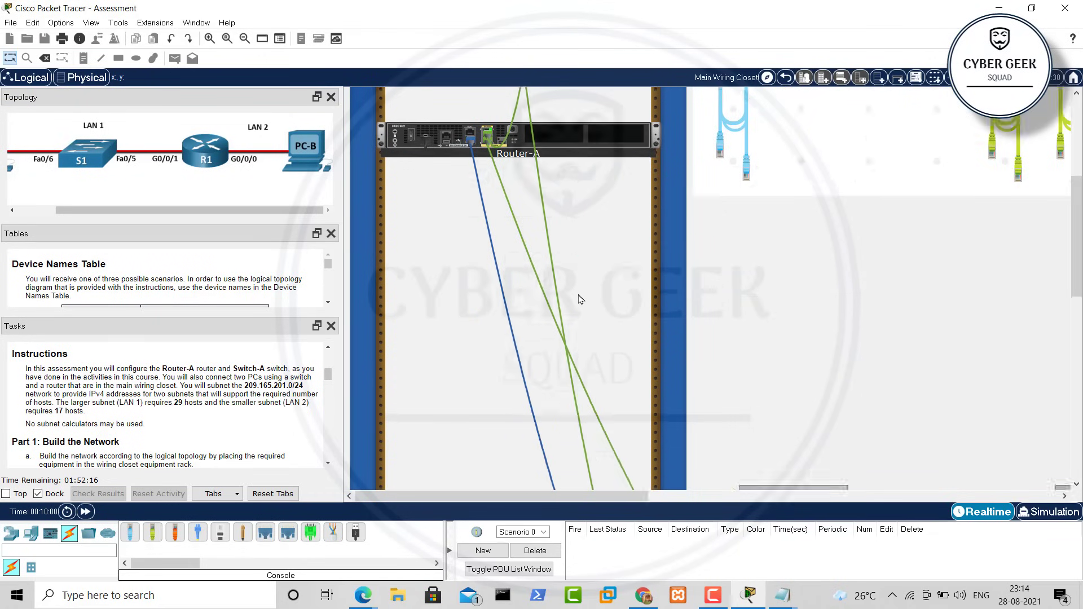
pyautogui.scroll(-3, 699, 362)
pyautogui.scroll(-3, 799, 383)
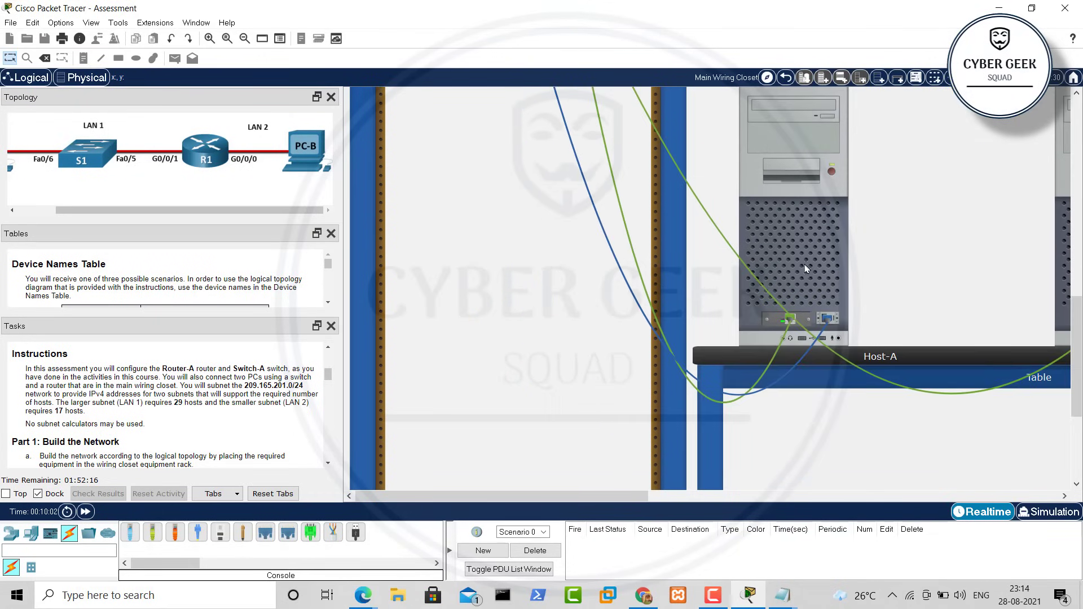
pyautogui.scroll(5, 560, 235)
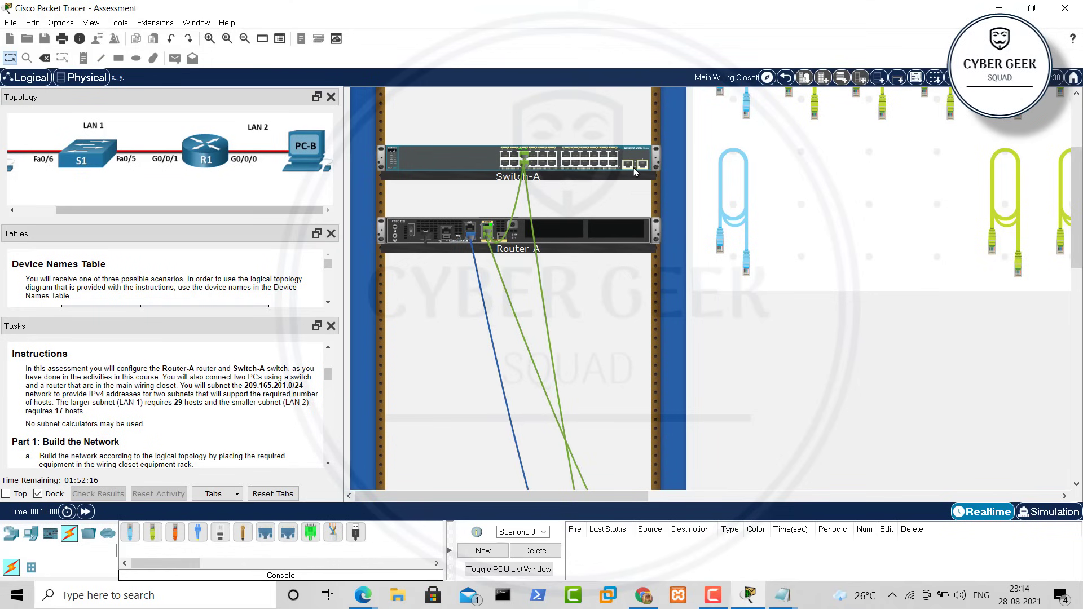
pyautogui.scroll(3, 634, 172)
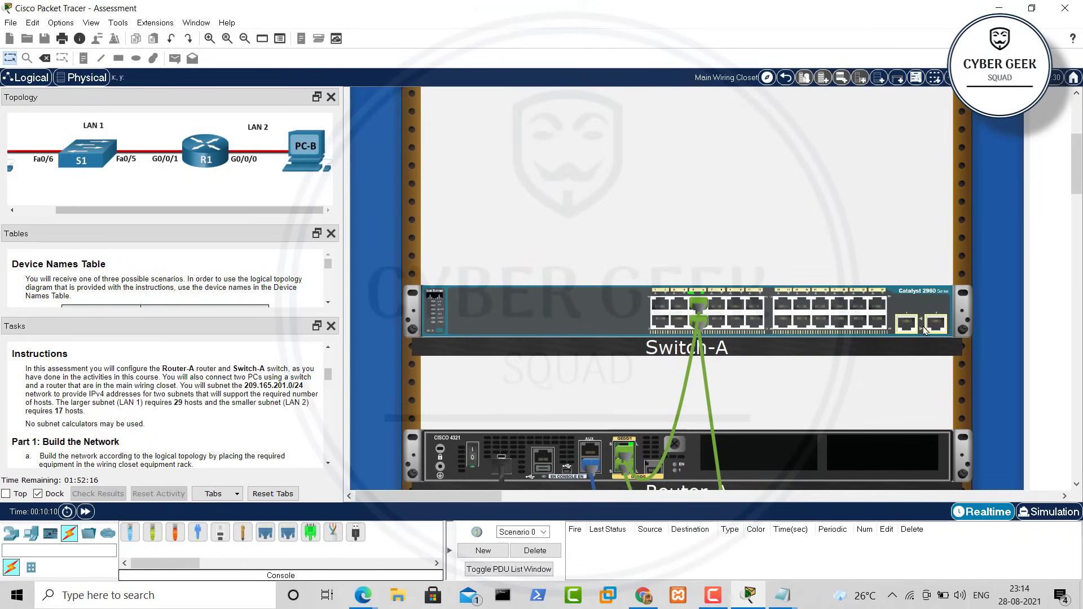
pyautogui.click(935, 331)
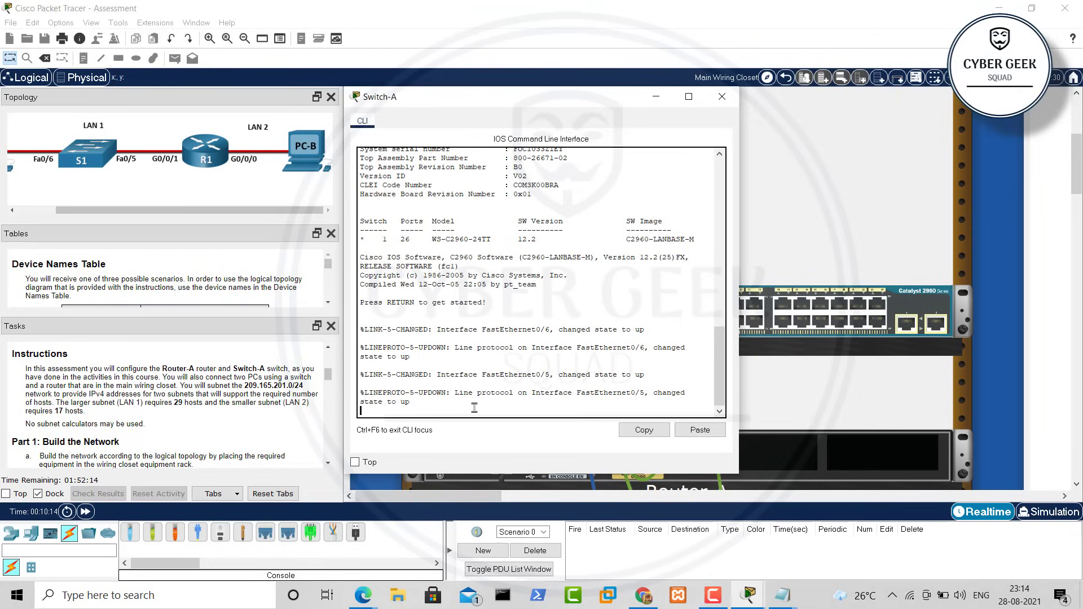
pyautogui.press('Return')
pyautogui.press('Return')
pyautogui.press('Return')
pyautogui.press('Return')
pyautogui.press('Return')
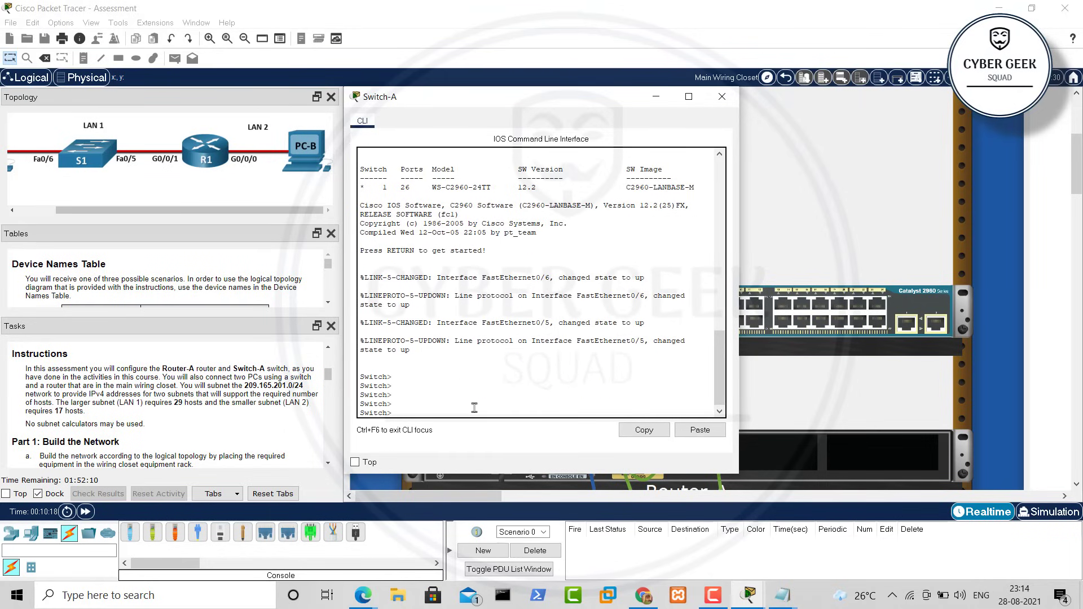
# Paste the switch script, including its enable secret and console password, save to the default startup-config filename, and close Switch-A
pyautogui.press('ctrl+shift+Insert')
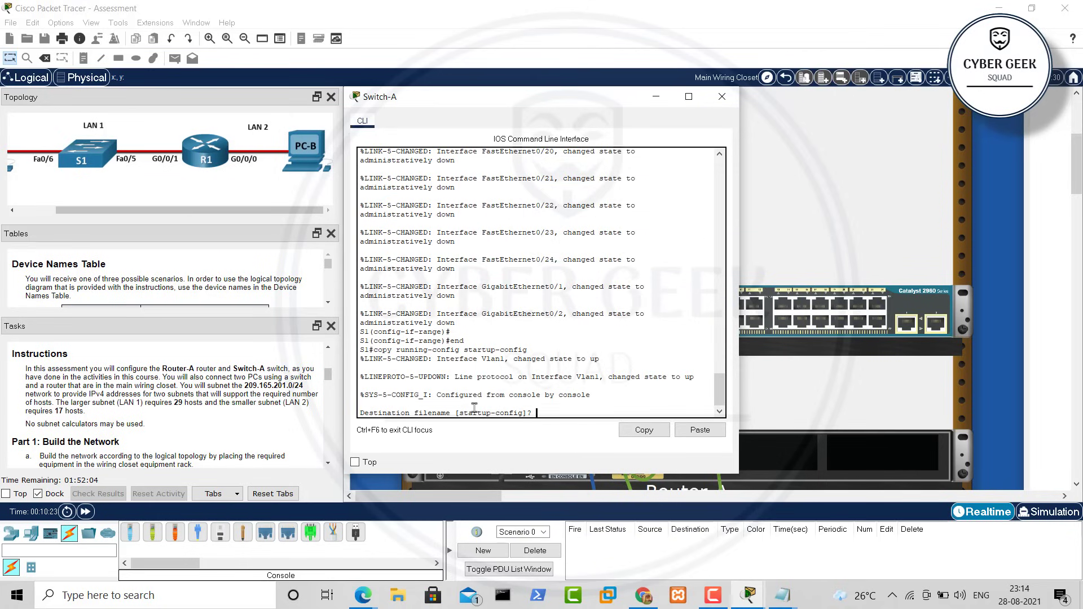
pyautogui.press('Return')
pyautogui.press('Return')
pyautogui.press('Return')
pyautogui.press('Return')
pyautogui.press('Return')
pyautogui.press('Return')
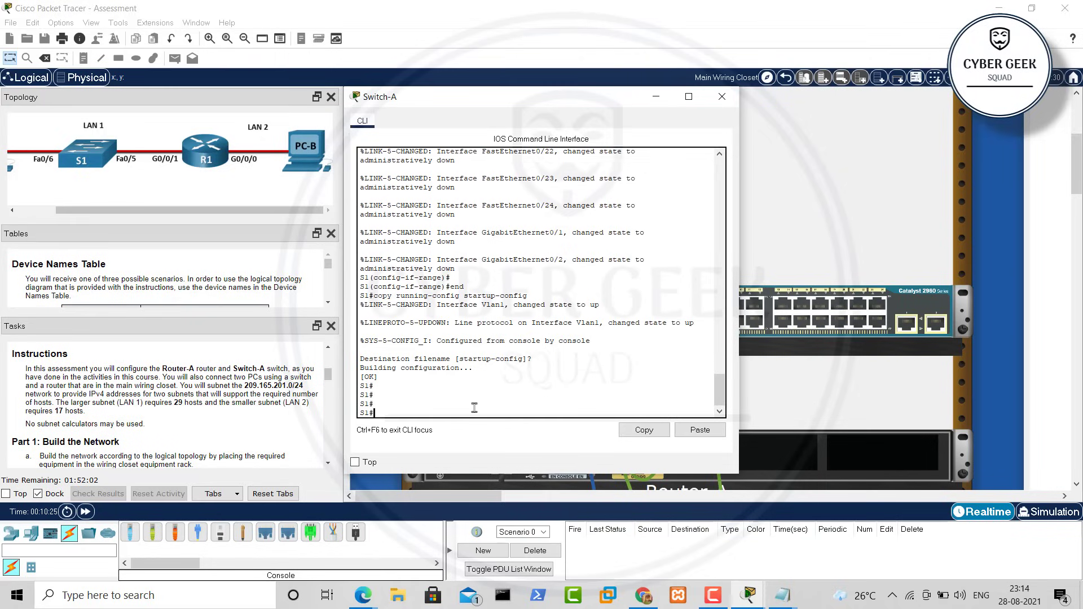
pyautogui.click(730, 101)
# Open Host-A's IP Configuration and move its window clear of the area where the notes open
pyautogui.scroll(-5, 785, 333)
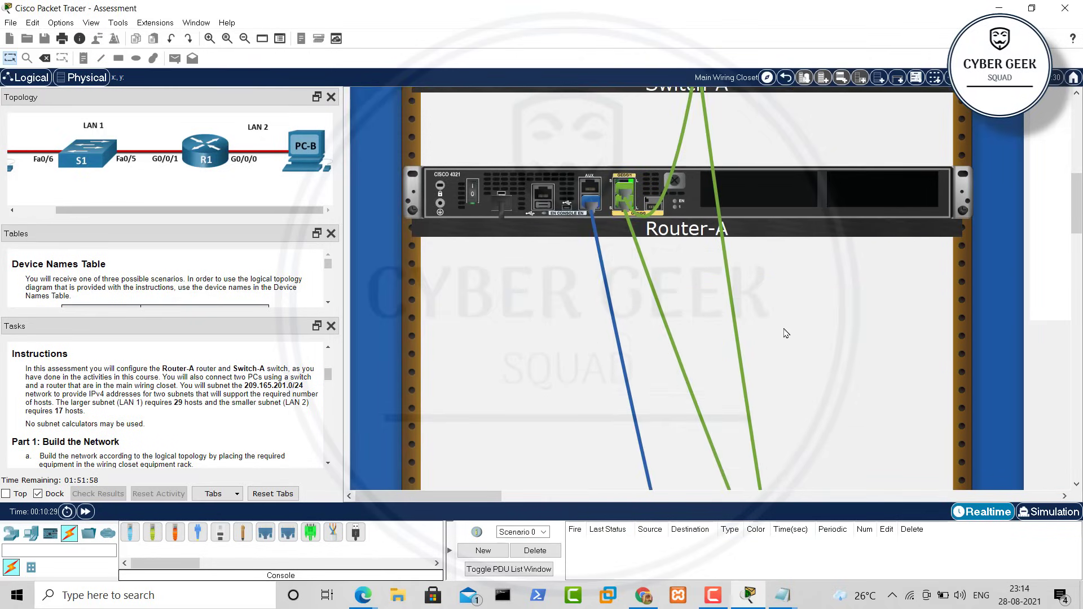
pyautogui.hscroll(8, 786, 332)
pyautogui.scroll(-2, 785, 333)
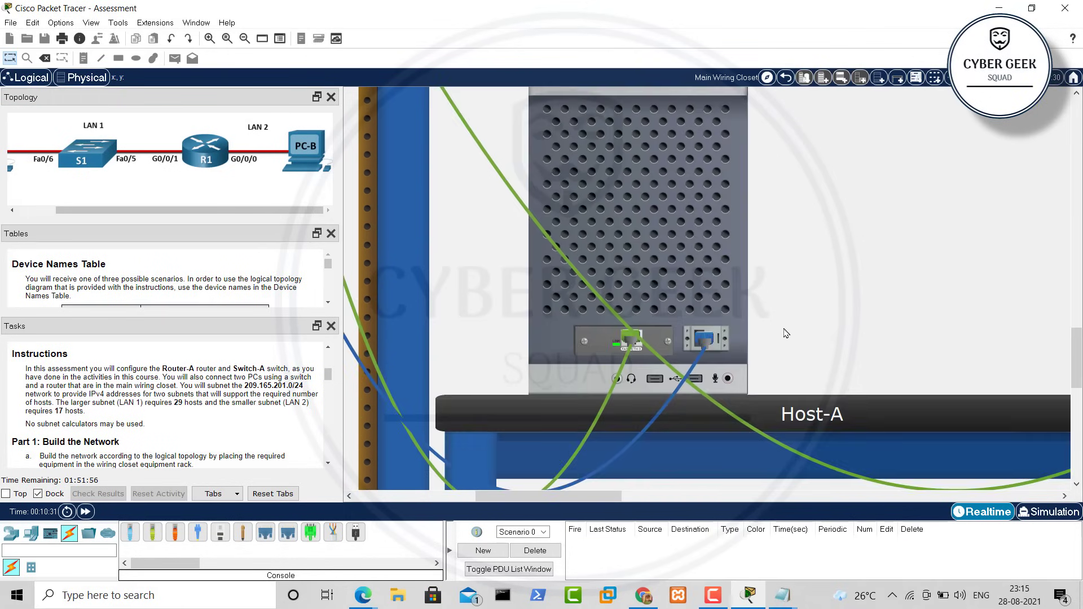
pyautogui.scroll(-3, 792, 345)
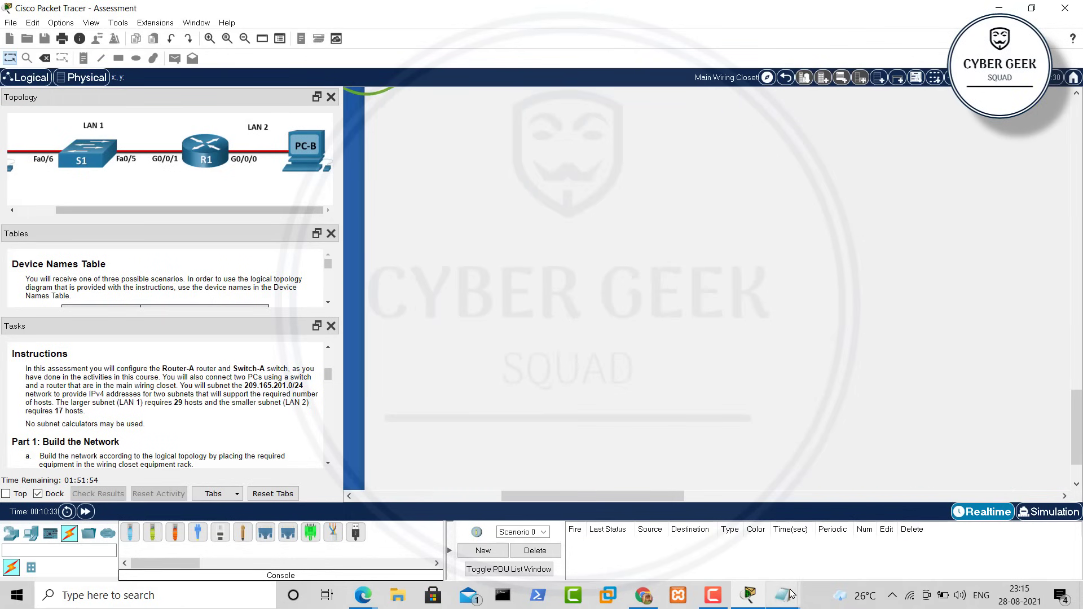
pyautogui.moveTo(791, 593)
pyautogui.click(732, 536)
pyautogui.scroll(-3, 729, 373)
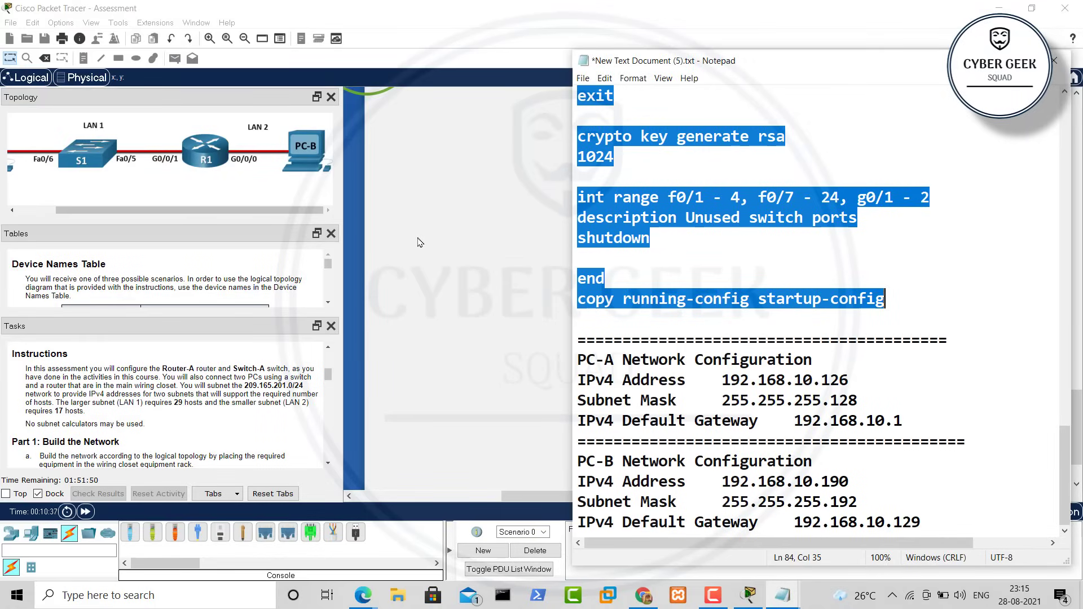
pyautogui.scroll(5, 420, 243)
pyautogui.click(467, 193)
pyautogui.click(467, 193)
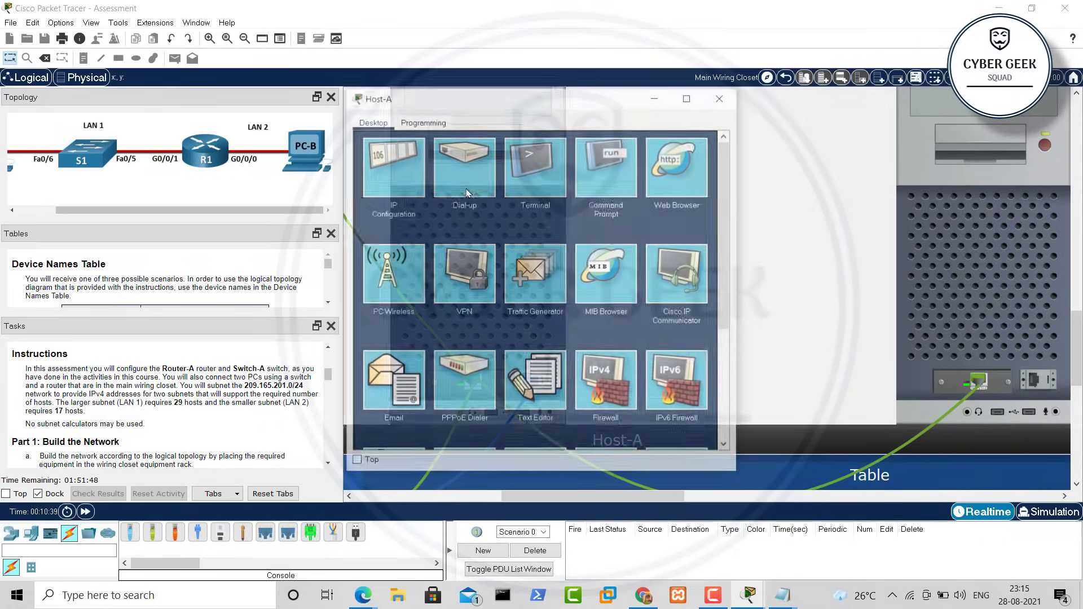
pyautogui.click(404, 180)
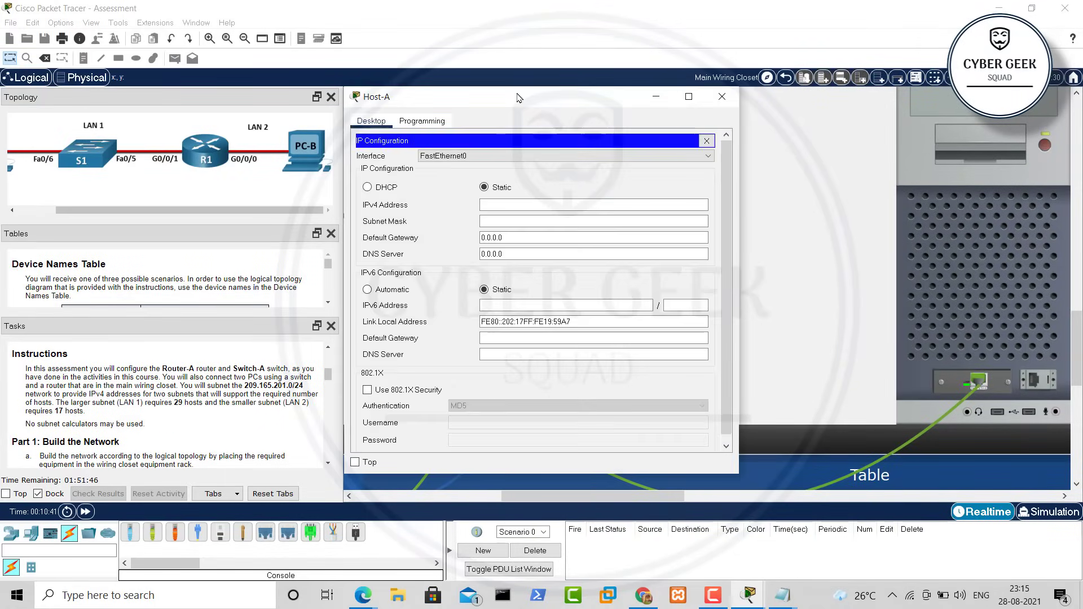
pyautogui.moveTo(517, 99); pyautogui.dragTo(314, 101)
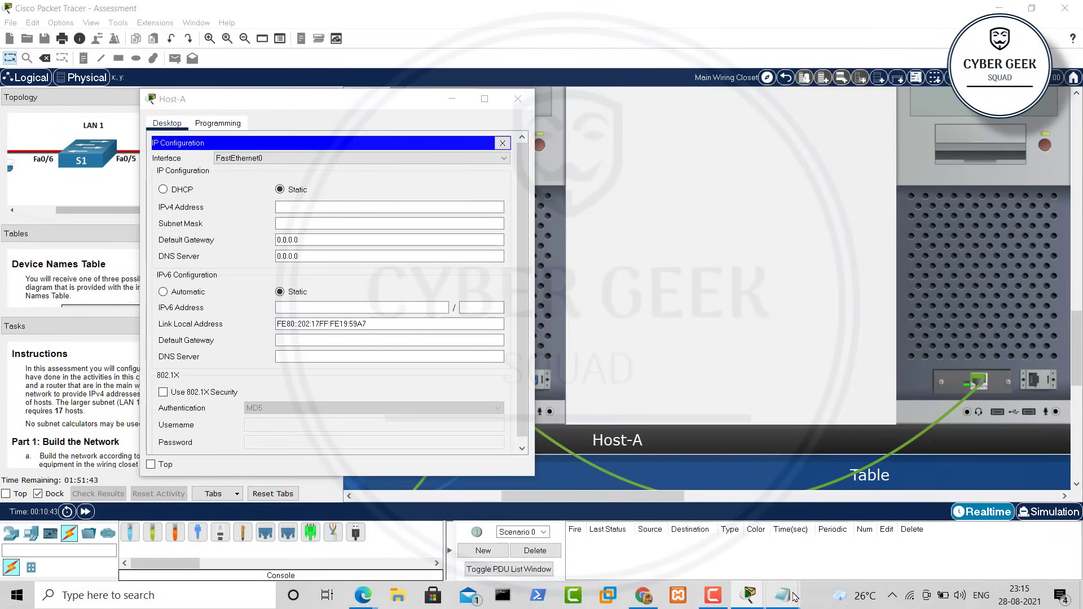
# Set Host-A's IPv4 address to 192.168.10.126, subnet mask 255.255.255.128 and default gateway 192.168.10.1 from the notes, and close its window
pyautogui.click(782, 595)
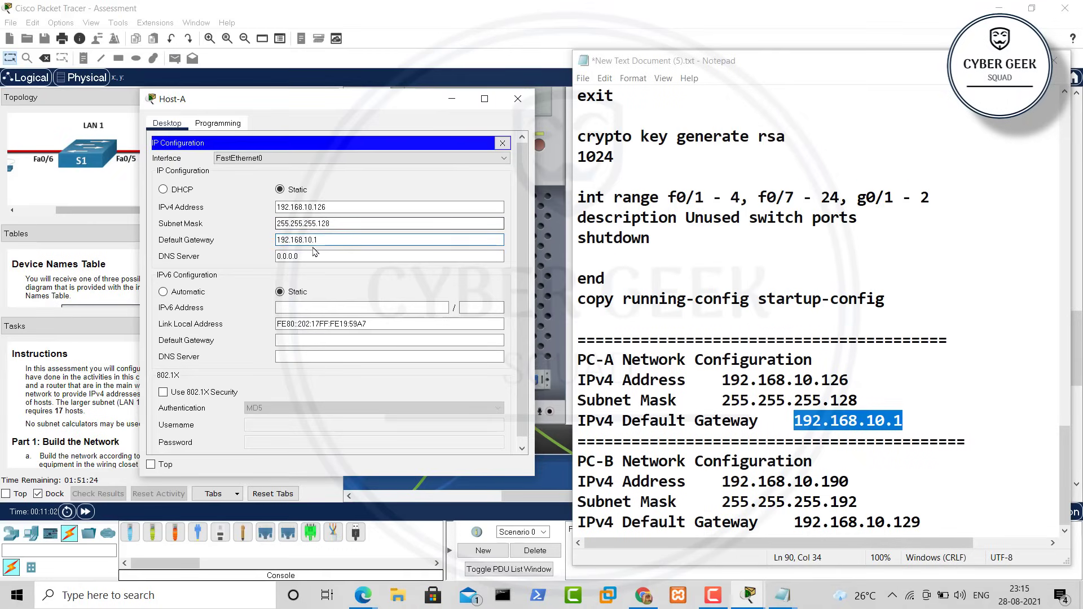
pyautogui.click(338, 225)
pyautogui.moveTo(338, 226)
pyautogui.mouseDown()
pyautogui.moveTo(316, 225)
pyautogui.moveTo(328, 227)
pyautogui.mouseUp()
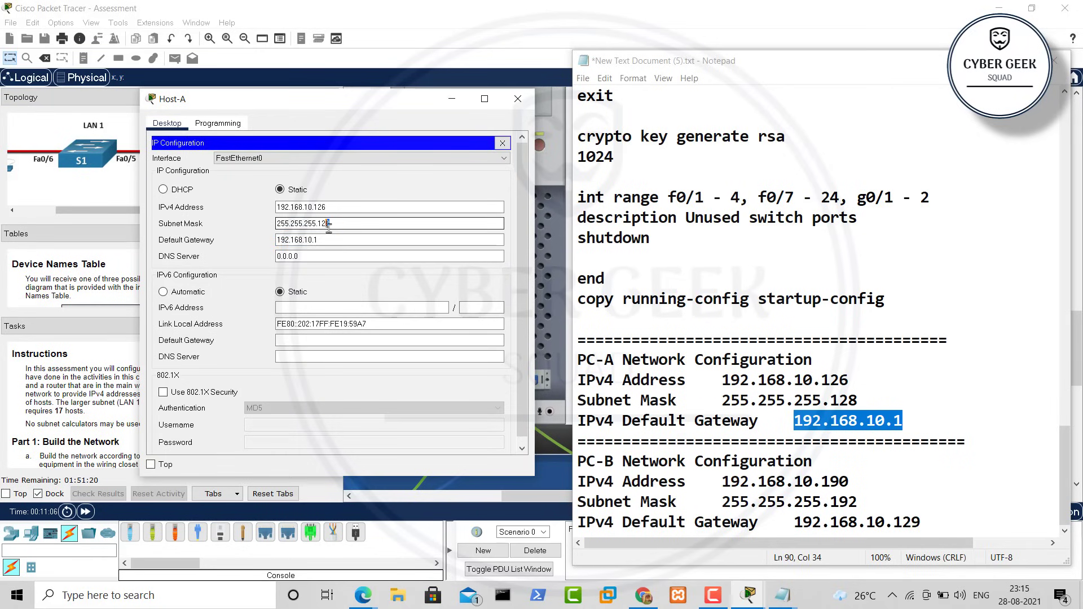
pyautogui.click(330, 226)
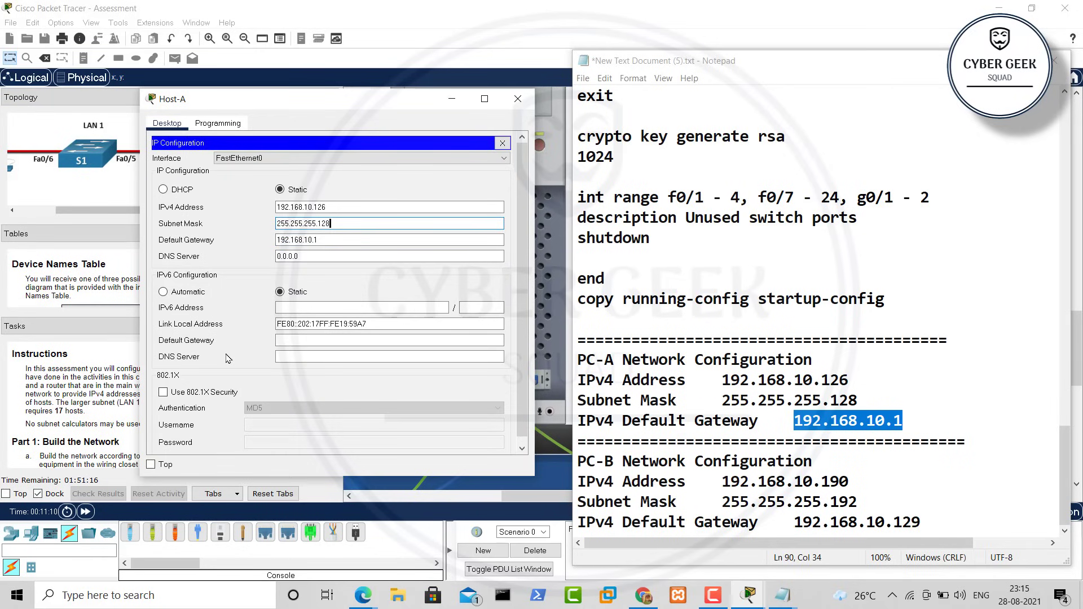
pyautogui.scroll(-1, 99, 384)
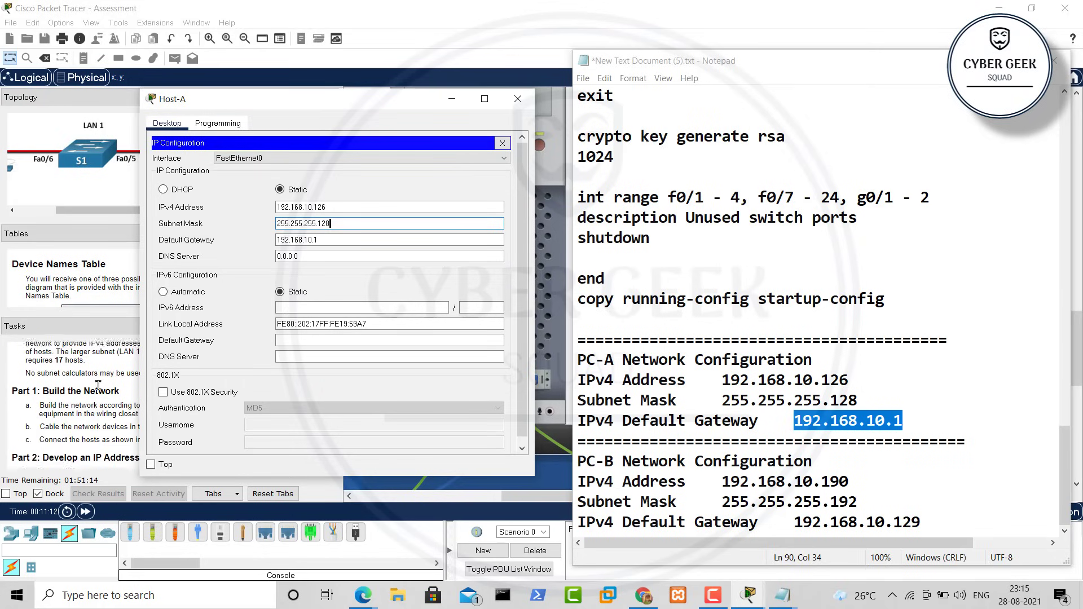
pyautogui.scroll(-3, 99, 383)
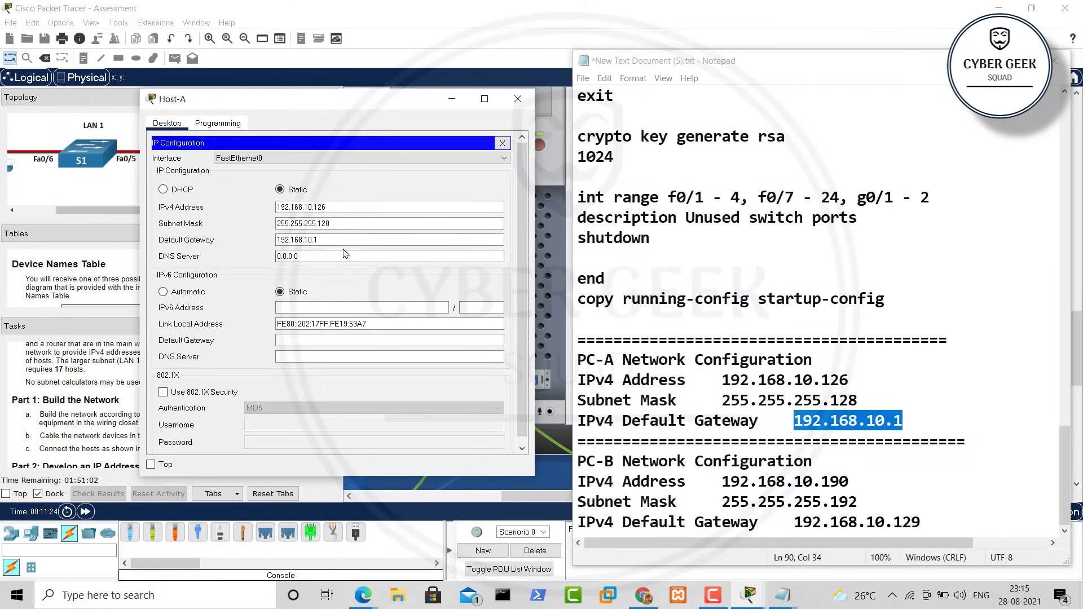
pyautogui.click(522, 108)
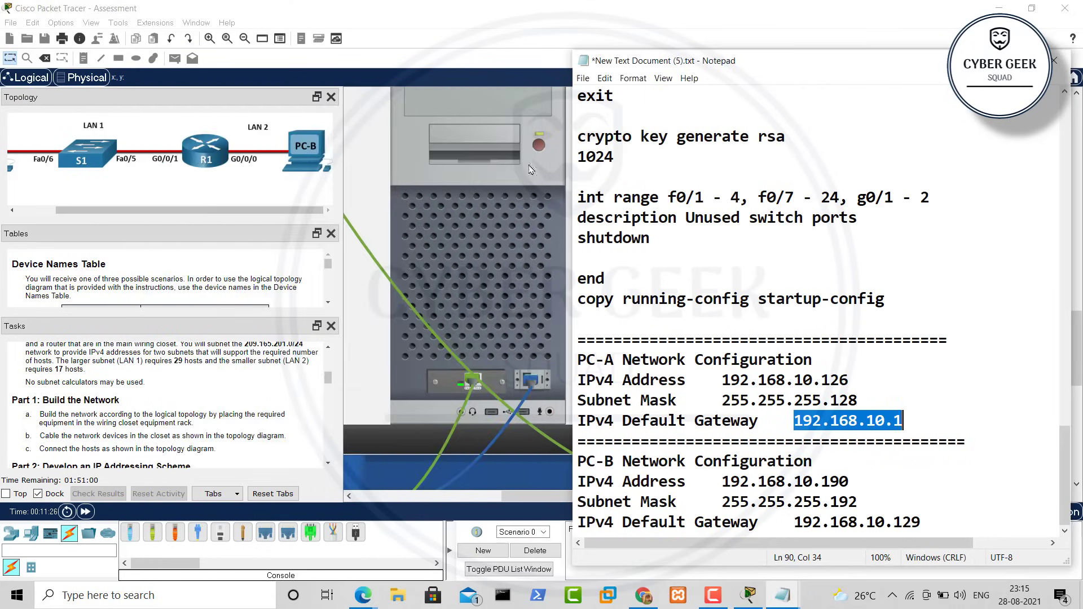
# Open Host-B's IP Configuration from the computer on the table in the main wiring closet
pyautogui.click(470, 303)
pyautogui.click(470, 303)
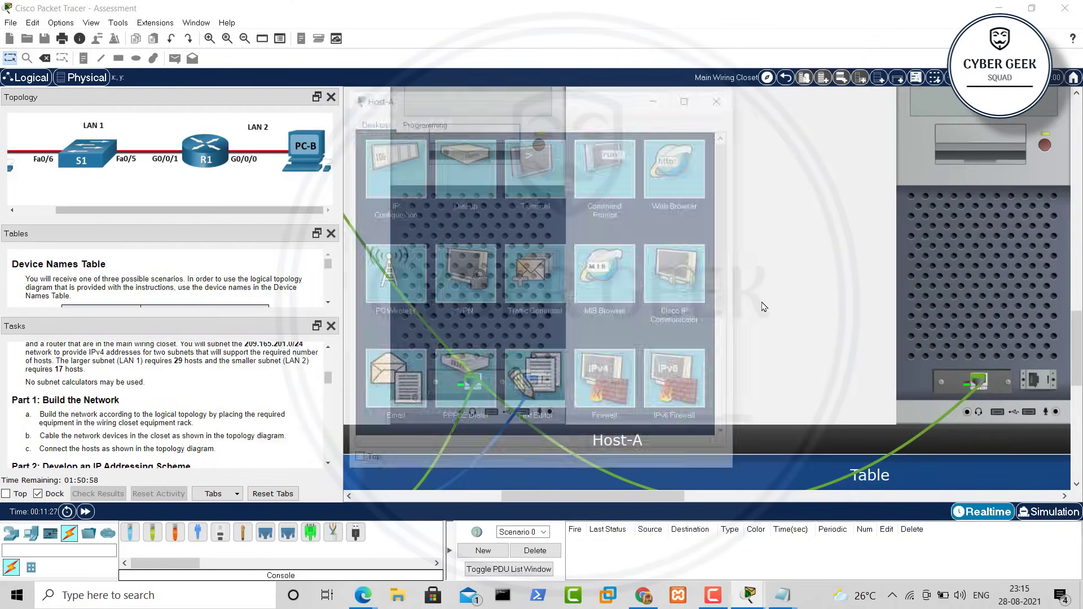
pyautogui.hscroll(2, 762, 304)
pyautogui.click(756, 301)
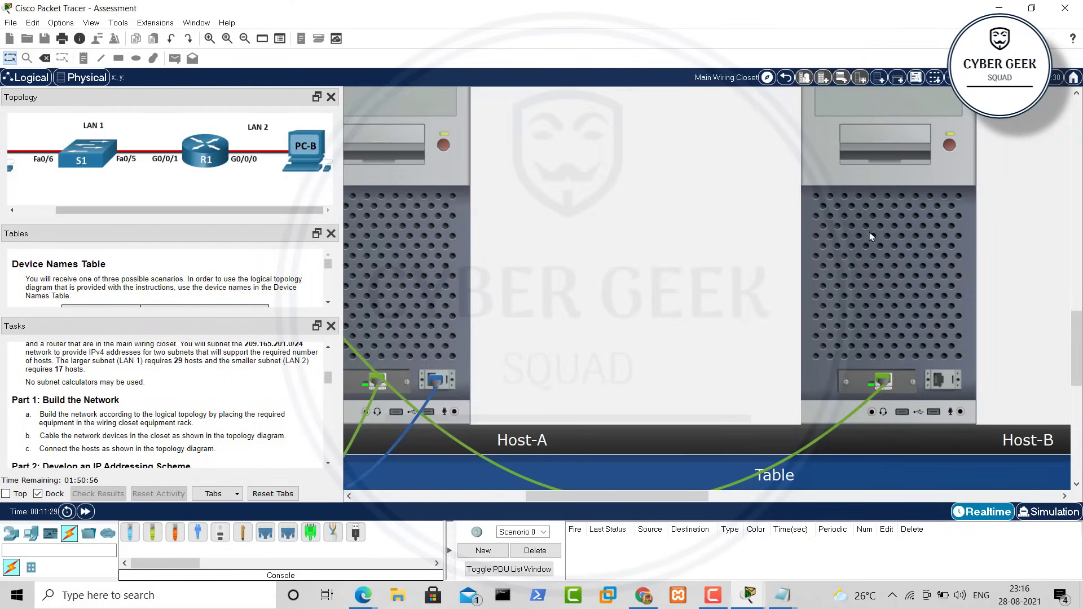
pyautogui.click(851, 228)
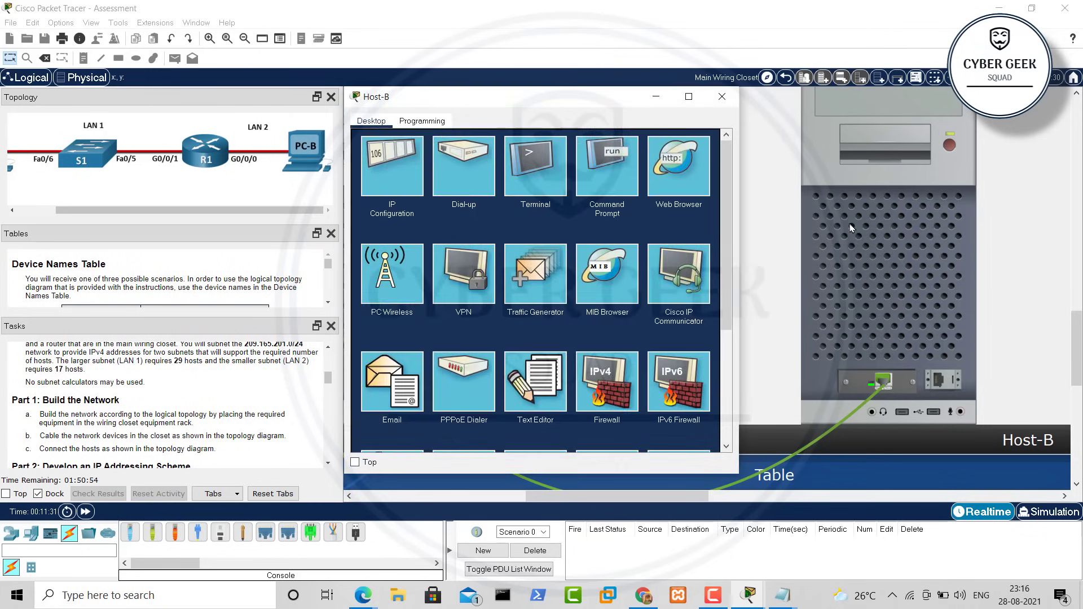
pyautogui.click(382, 172)
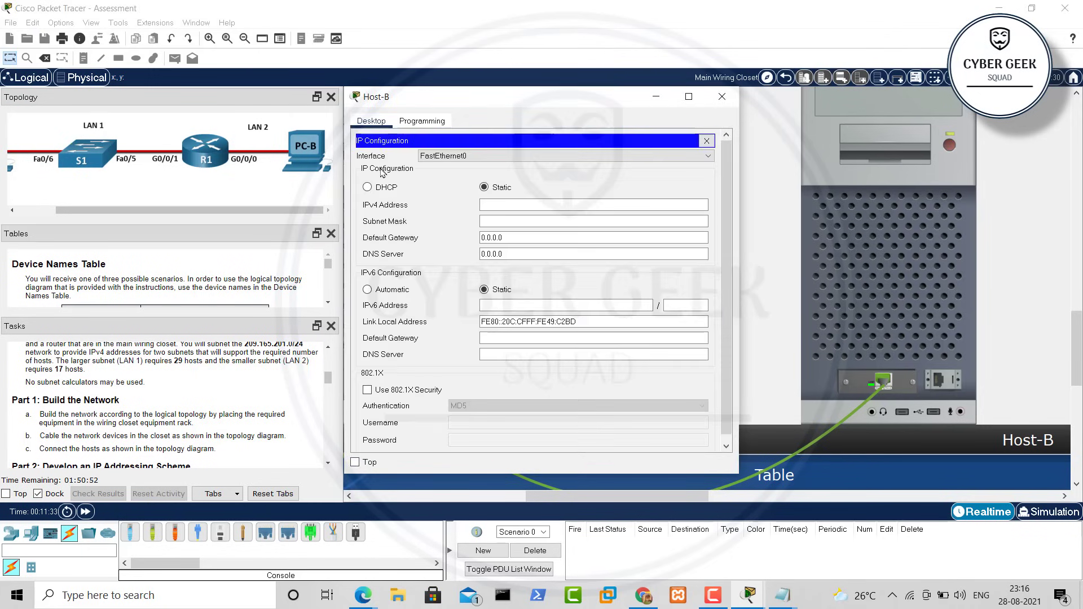
# Set Host-B's IPv4 address to 192.168.10.190, subnet mask 255.255.255.192 and default gateway 192.168.10.129 from the notes, and close its window
pyautogui.click(773, 598)
pyautogui.click(744, 524)
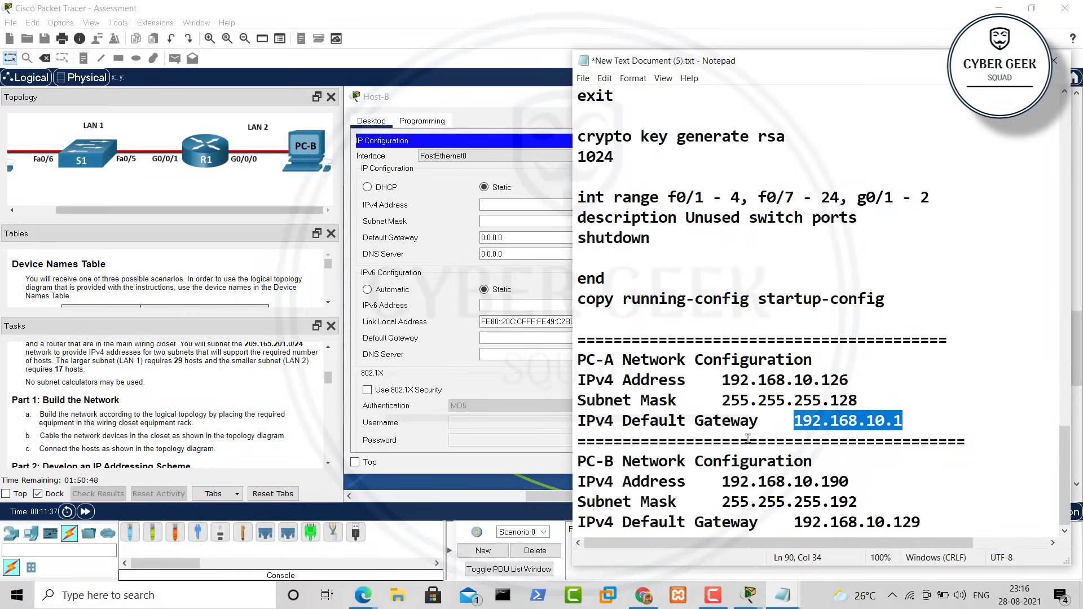
pyautogui.moveTo(722, 481); pyautogui.dragTo(848, 481)
pyautogui.hotkey('ctrl', 'c')
pyautogui.click(525, 204)
pyautogui.hotkey('ctrl', 'v')
pyautogui.moveTo(794, 522); pyautogui.dragTo(921, 521)
pyautogui.hotkey('ctrl', 'c')
pyautogui.click(344, 228)
pyautogui.hotkey('ctrl', 'v')
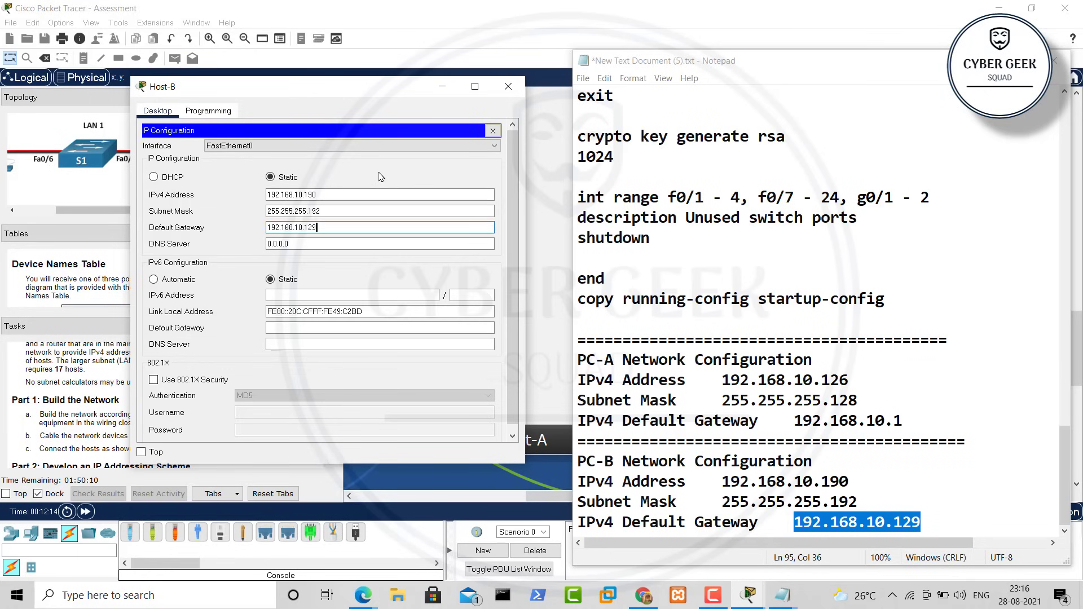
pyautogui.click(508, 86)
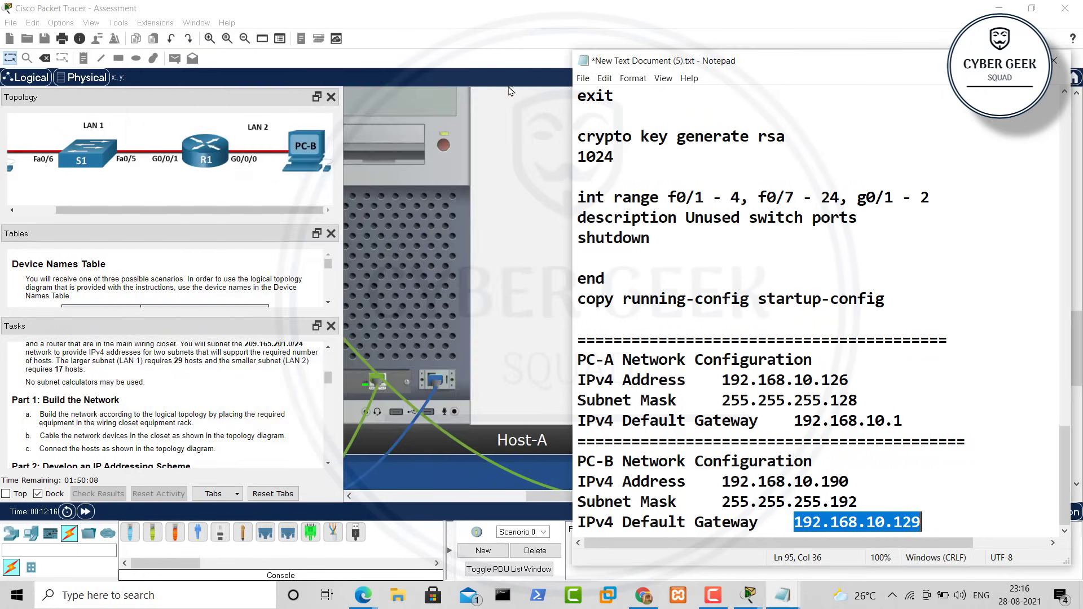
# Save the notes file, then clear its window and Host-A's window from the workspace
pyautogui.click(975, 210)
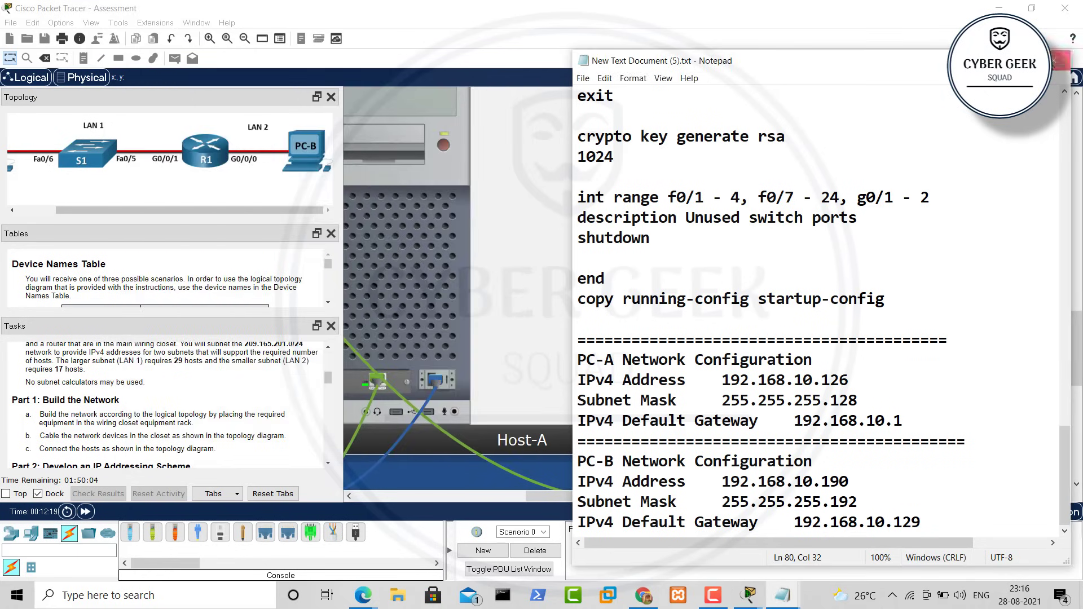
pyautogui.click(1007, 60)
pyautogui.click(649, 261)
pyautogui.scroll(-5, 649, 261)
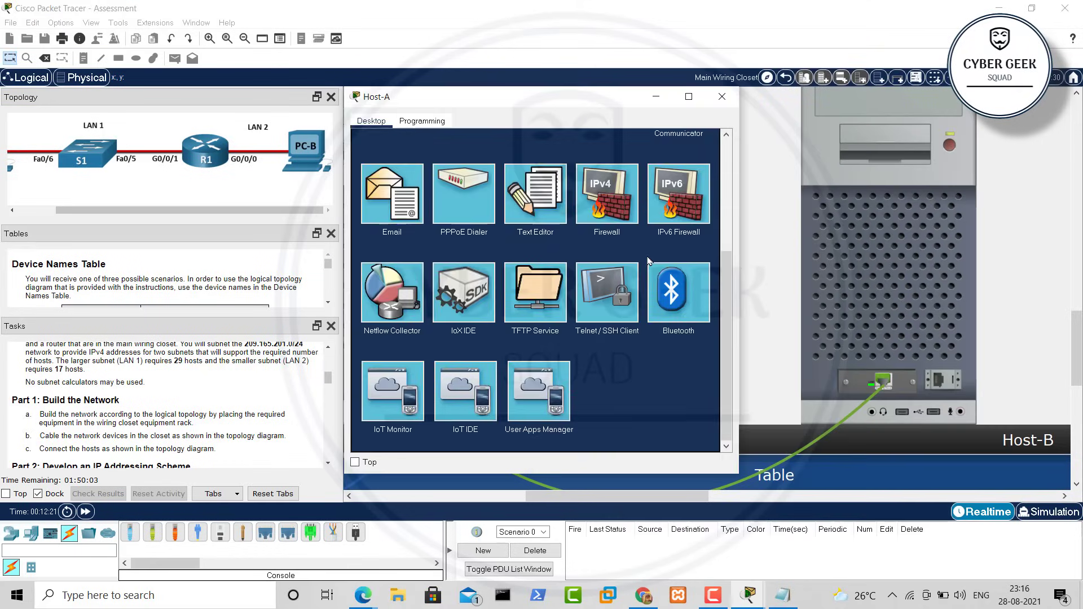
pyautogui.click(719, 94)
pyautogui.scroll(5, 625, 209)
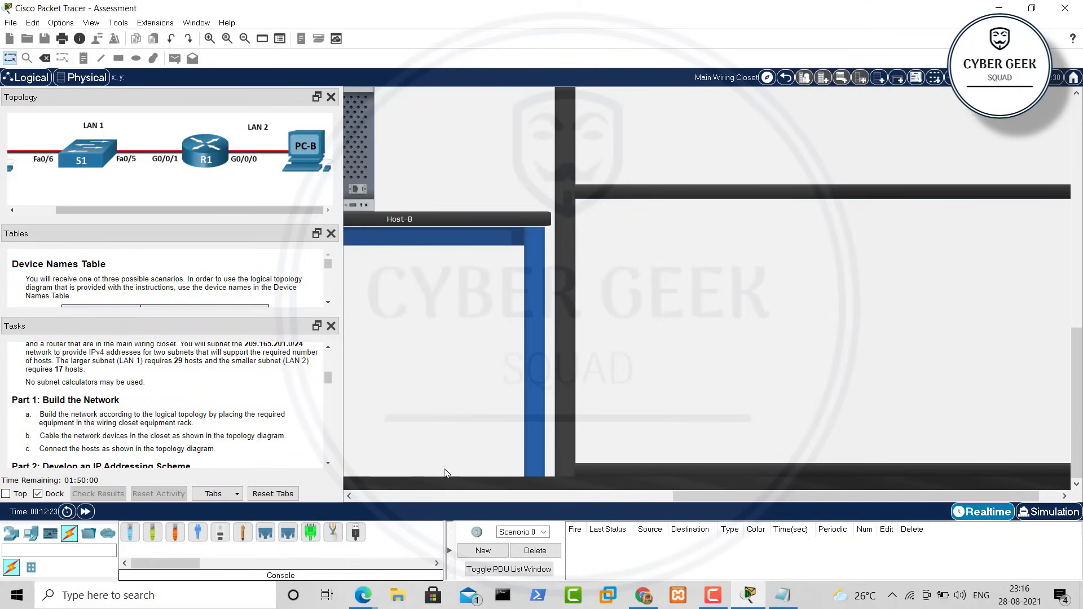
# Switch to the ITN Final PT Skills Assessment page in Microsoft Edge and submit the assessment
pyautogui.moveTo(364, 598)
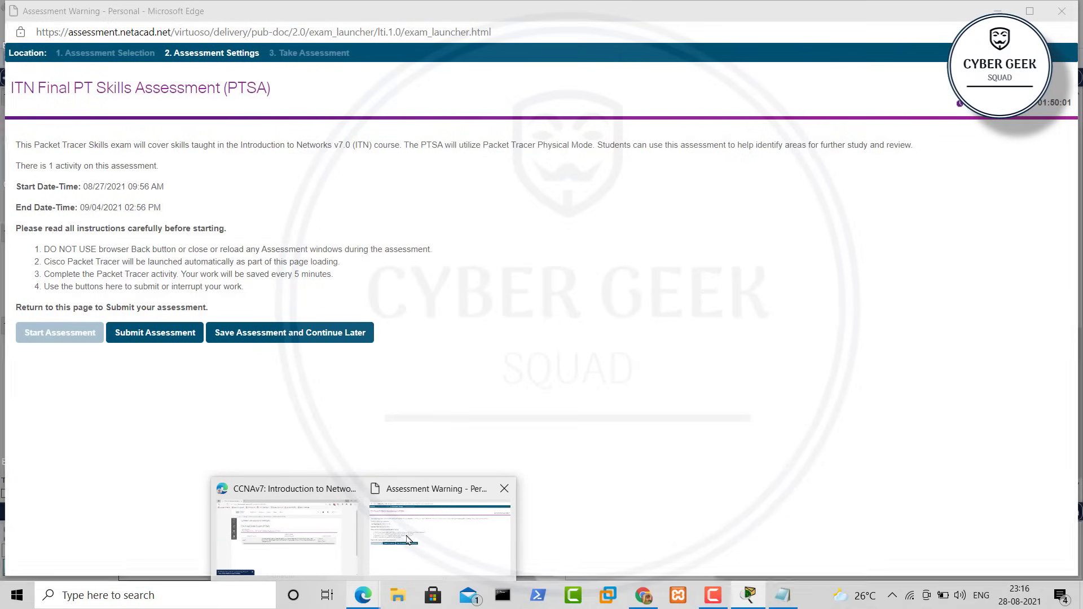
pyautogui.click(448, 530)
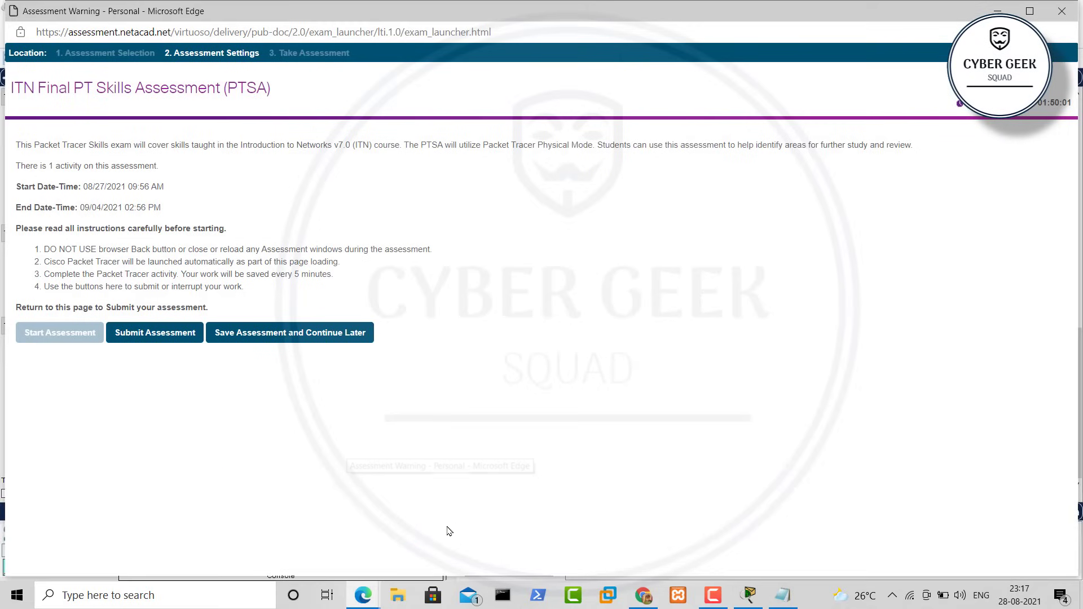
pyautogui.click(156, 340)
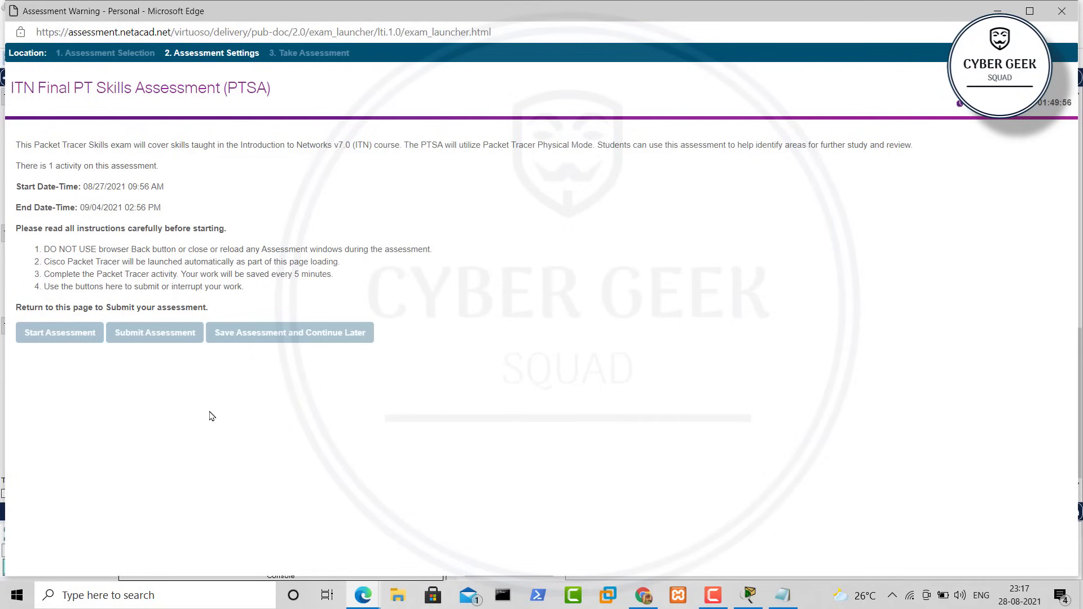